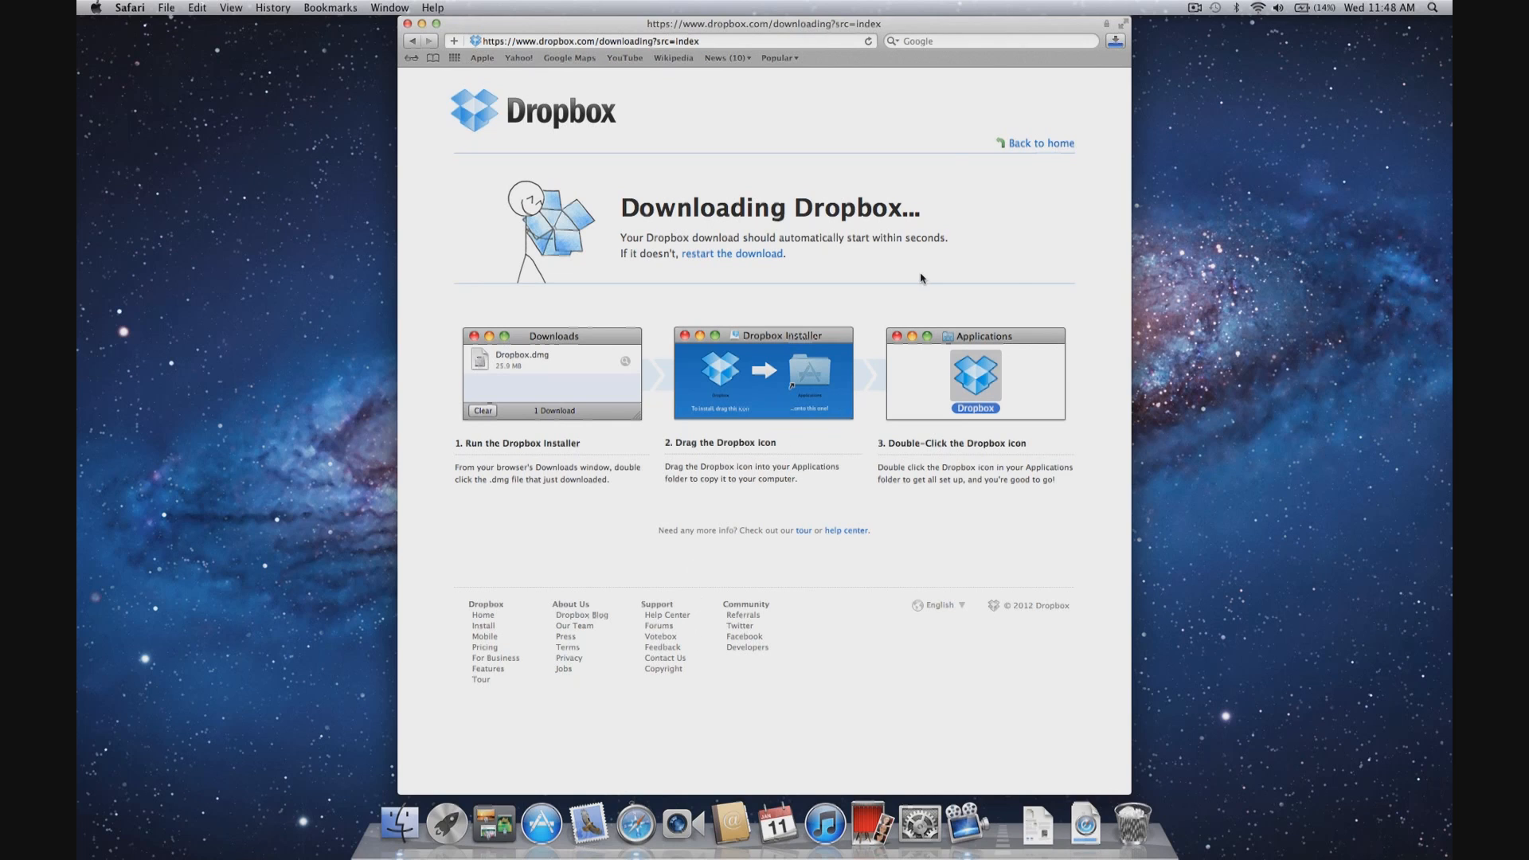
- Open the downloaded Dropbox 1.2.49.dmg installer and copy Dropbox into the Applications folder, replacing the existing copy
click(1116, 40)
double_click(1107, 132)
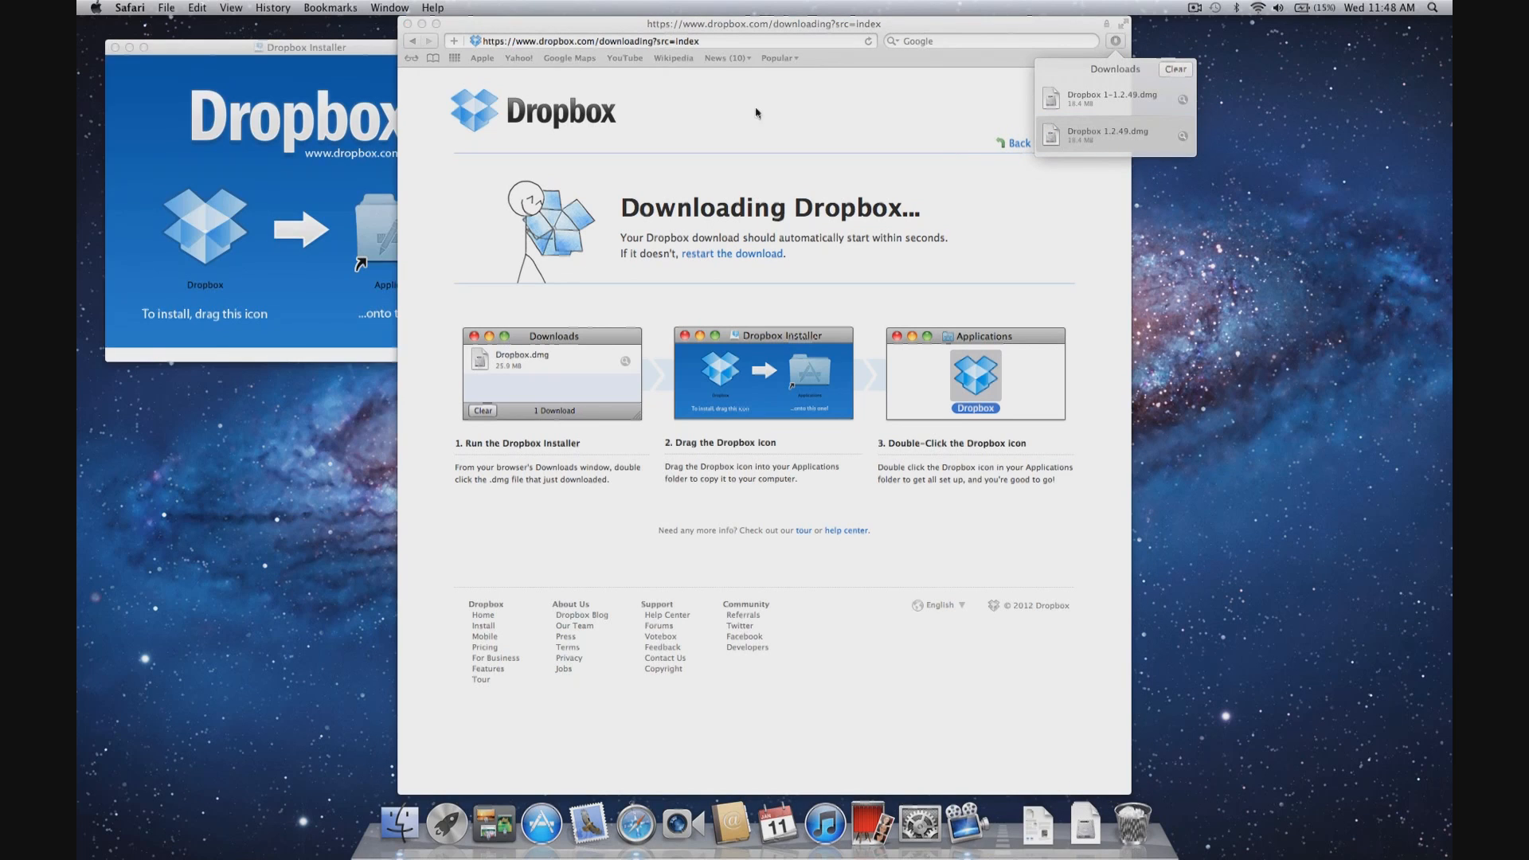
click(369, 55)
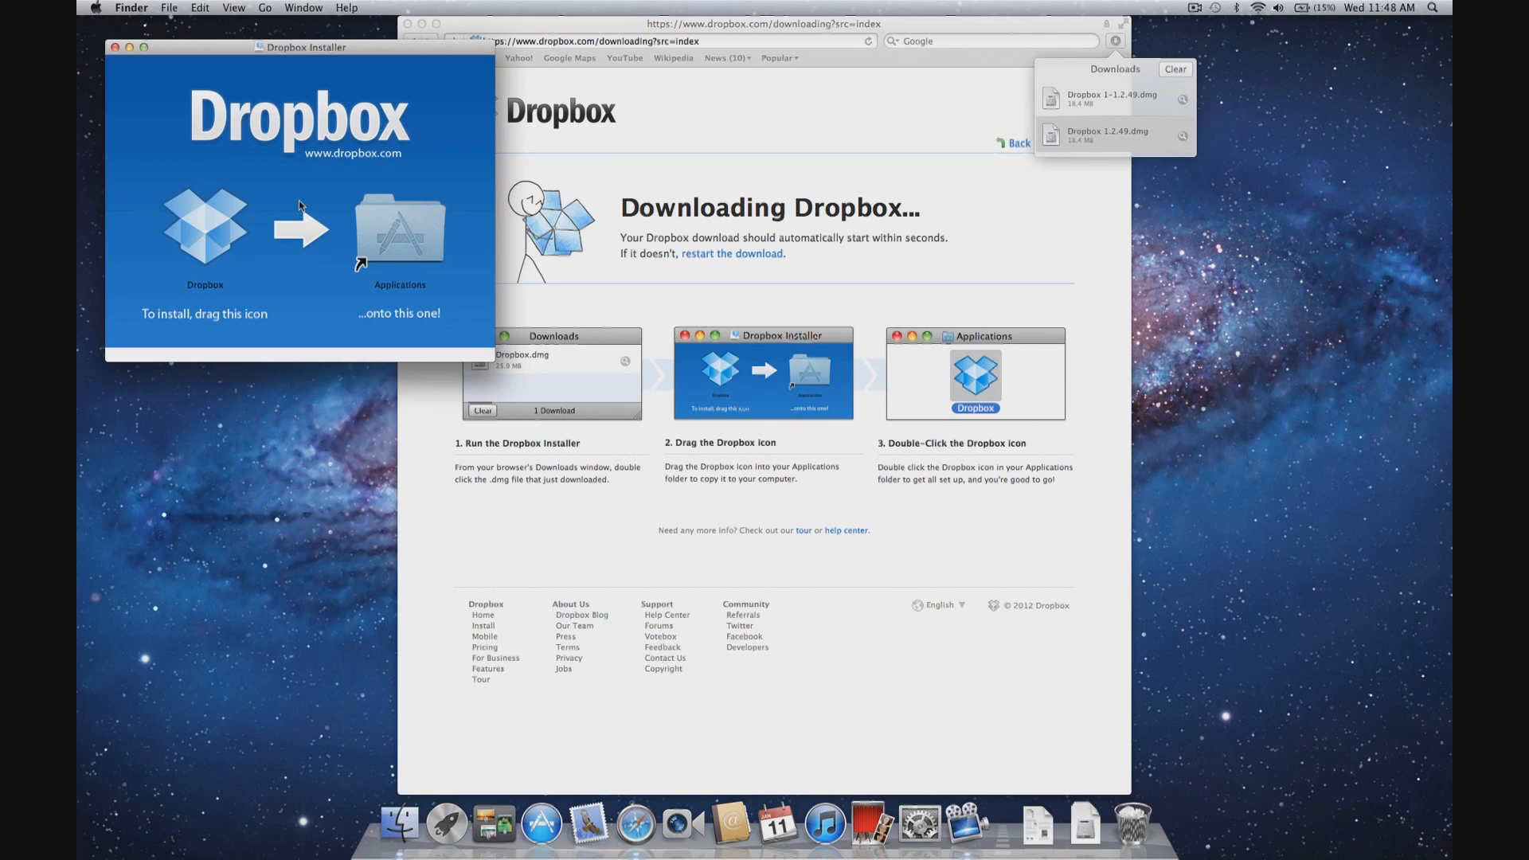
drag(211, 231, 390, 228)
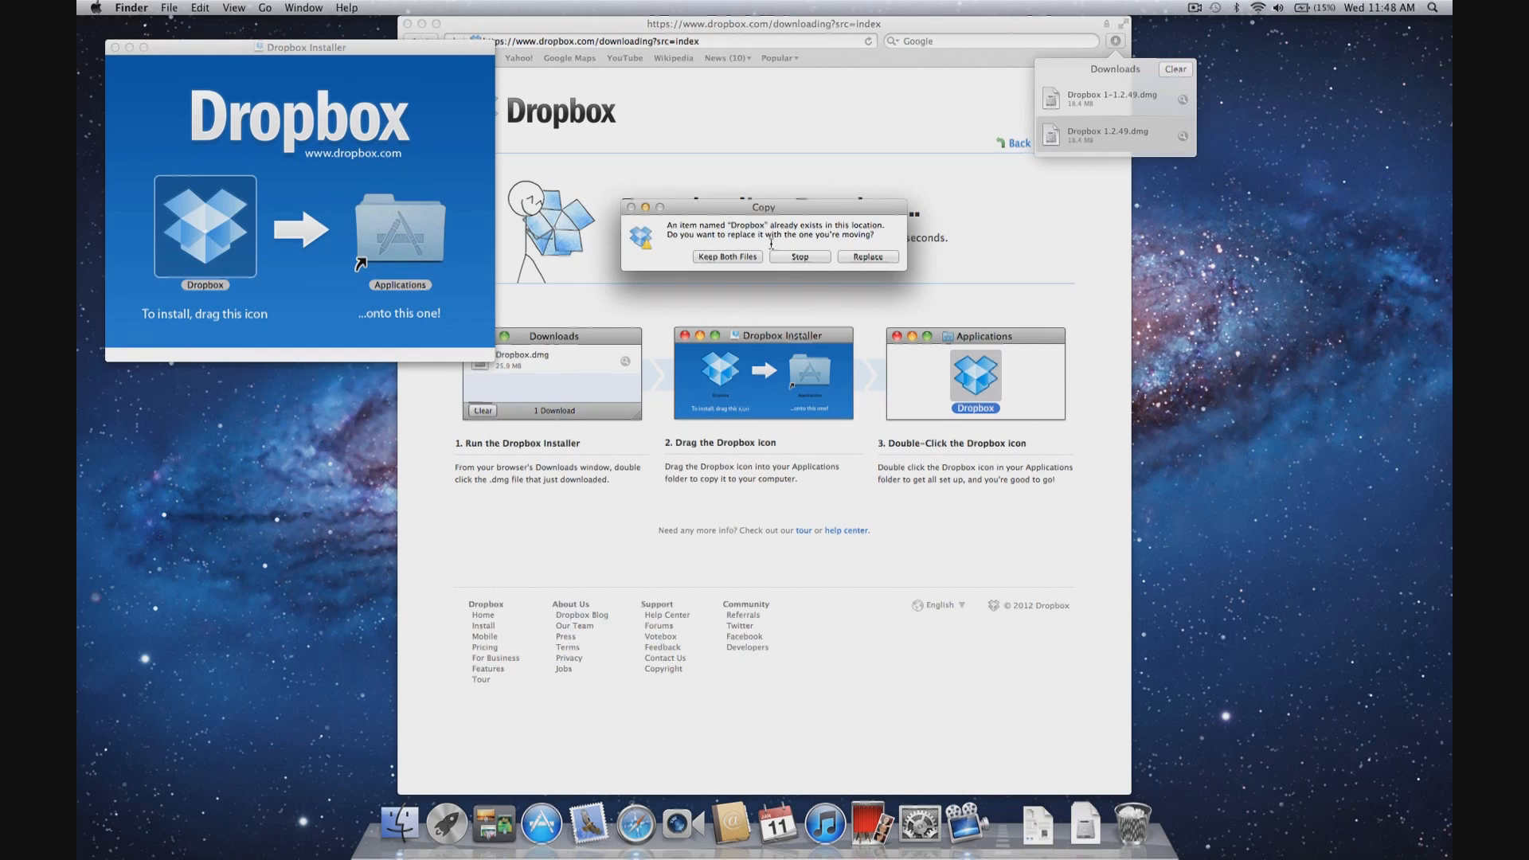
click(867, 258)
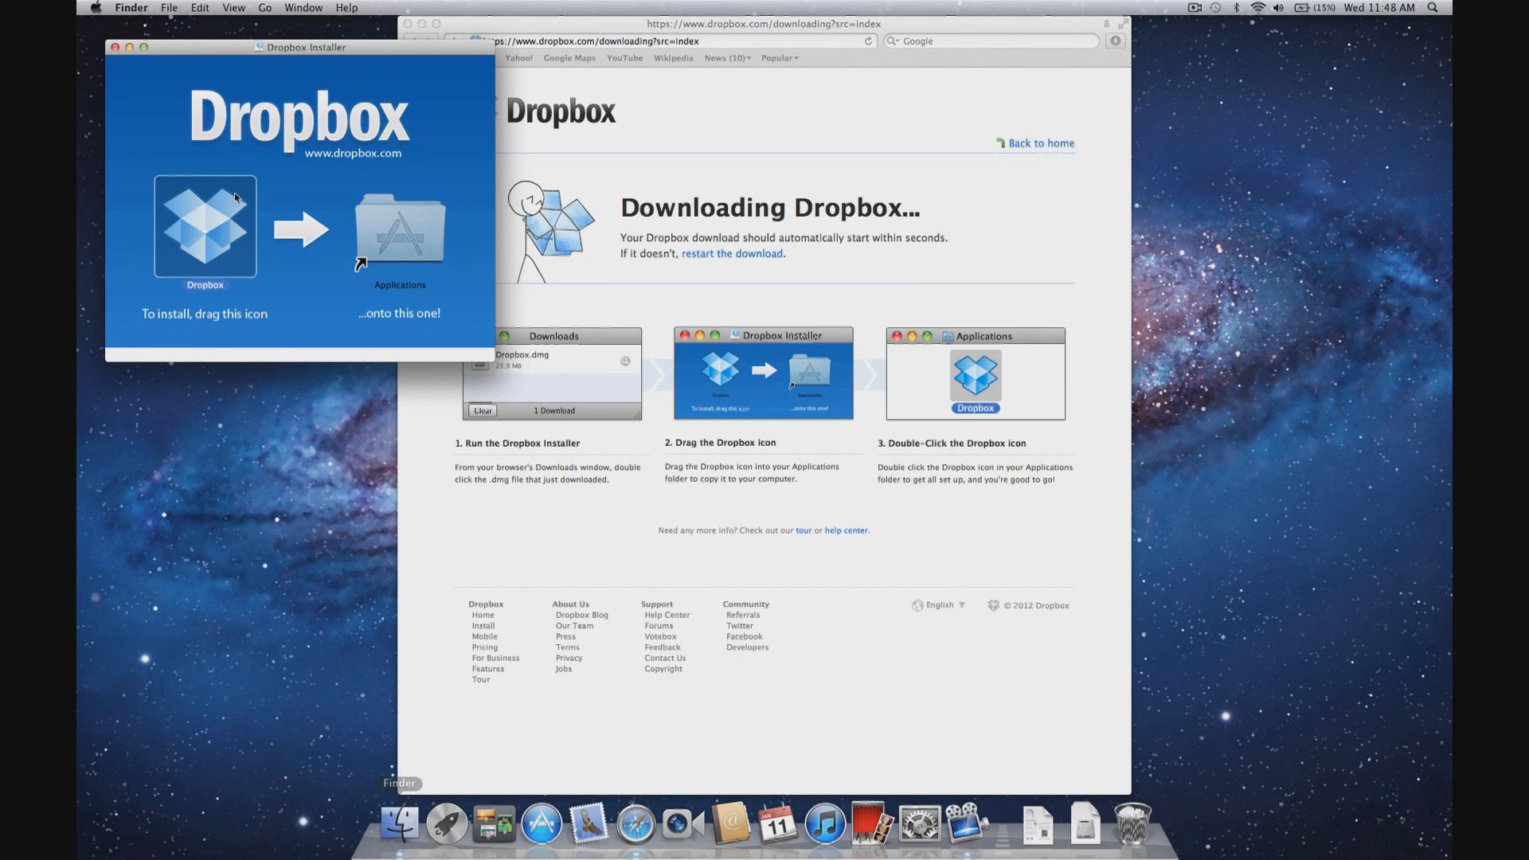
- Launch Dropbox from the Applications folder in a new Finder window and allow the downloaded application to open
click(169, 8)
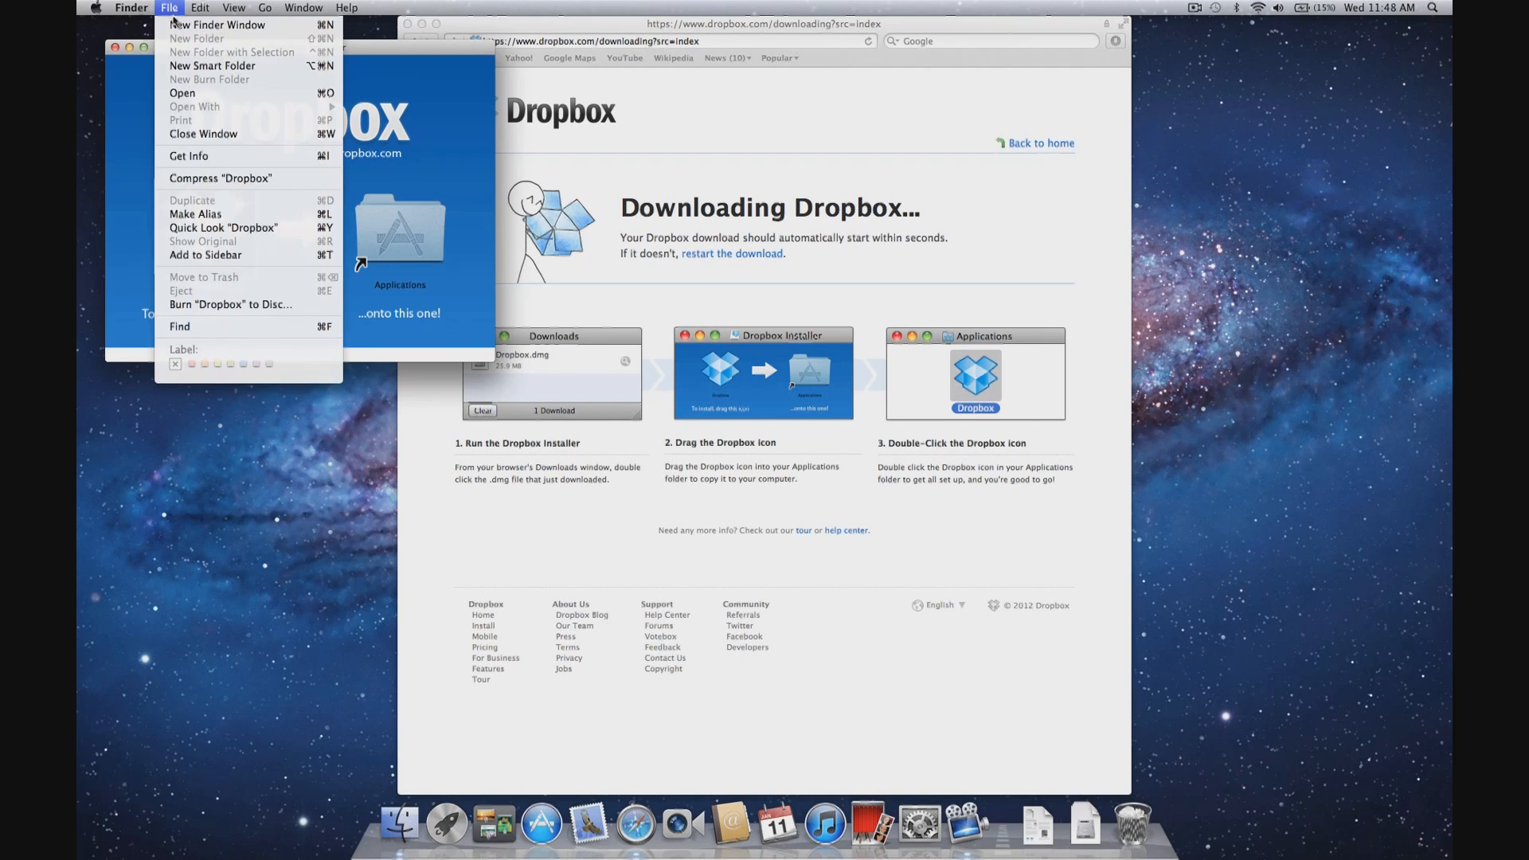
click(176, 26)
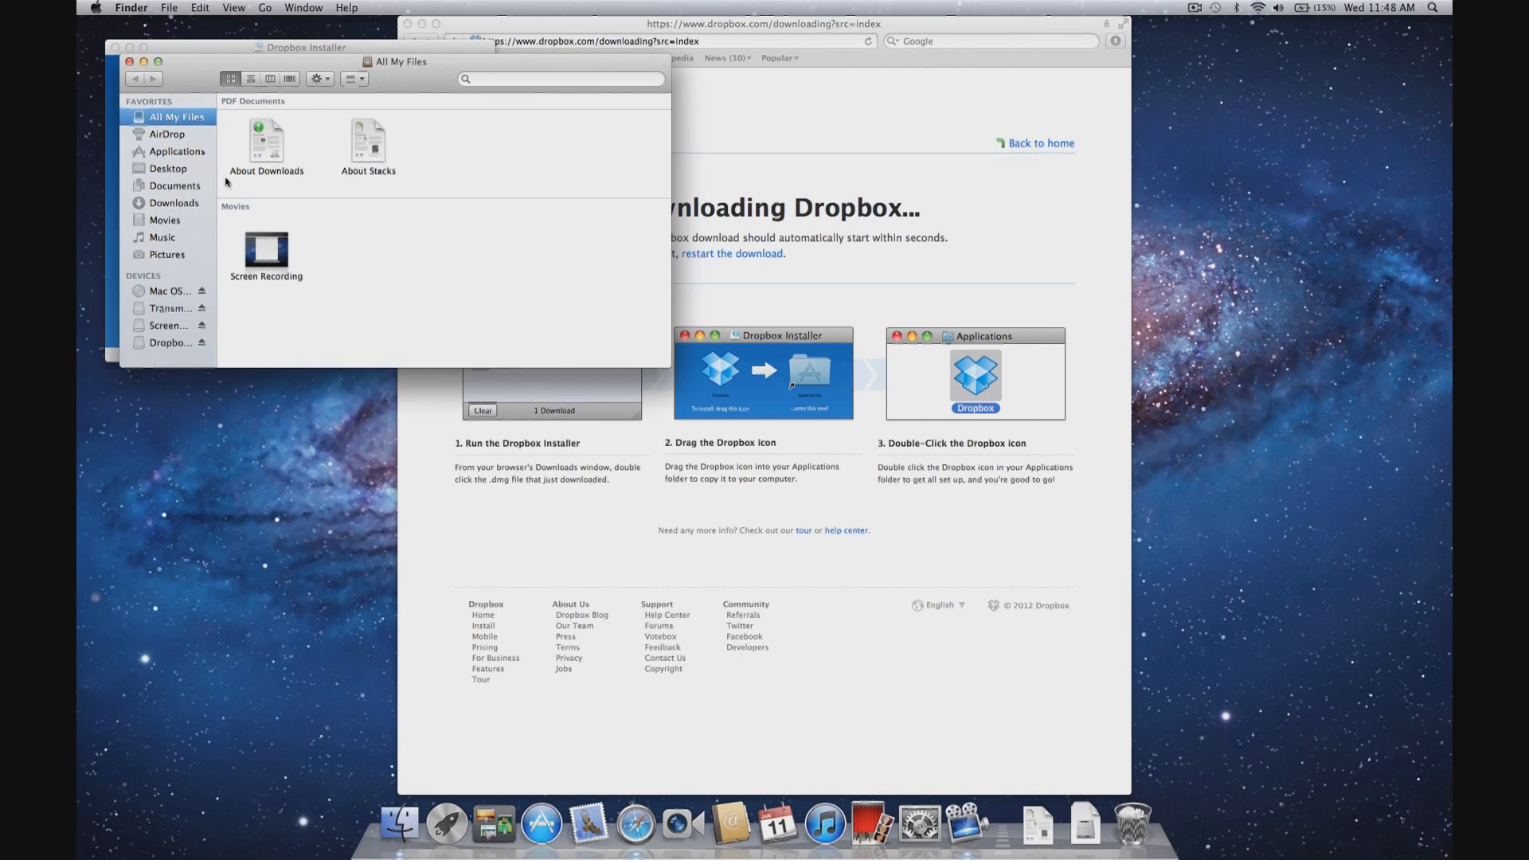
click(177, 152)
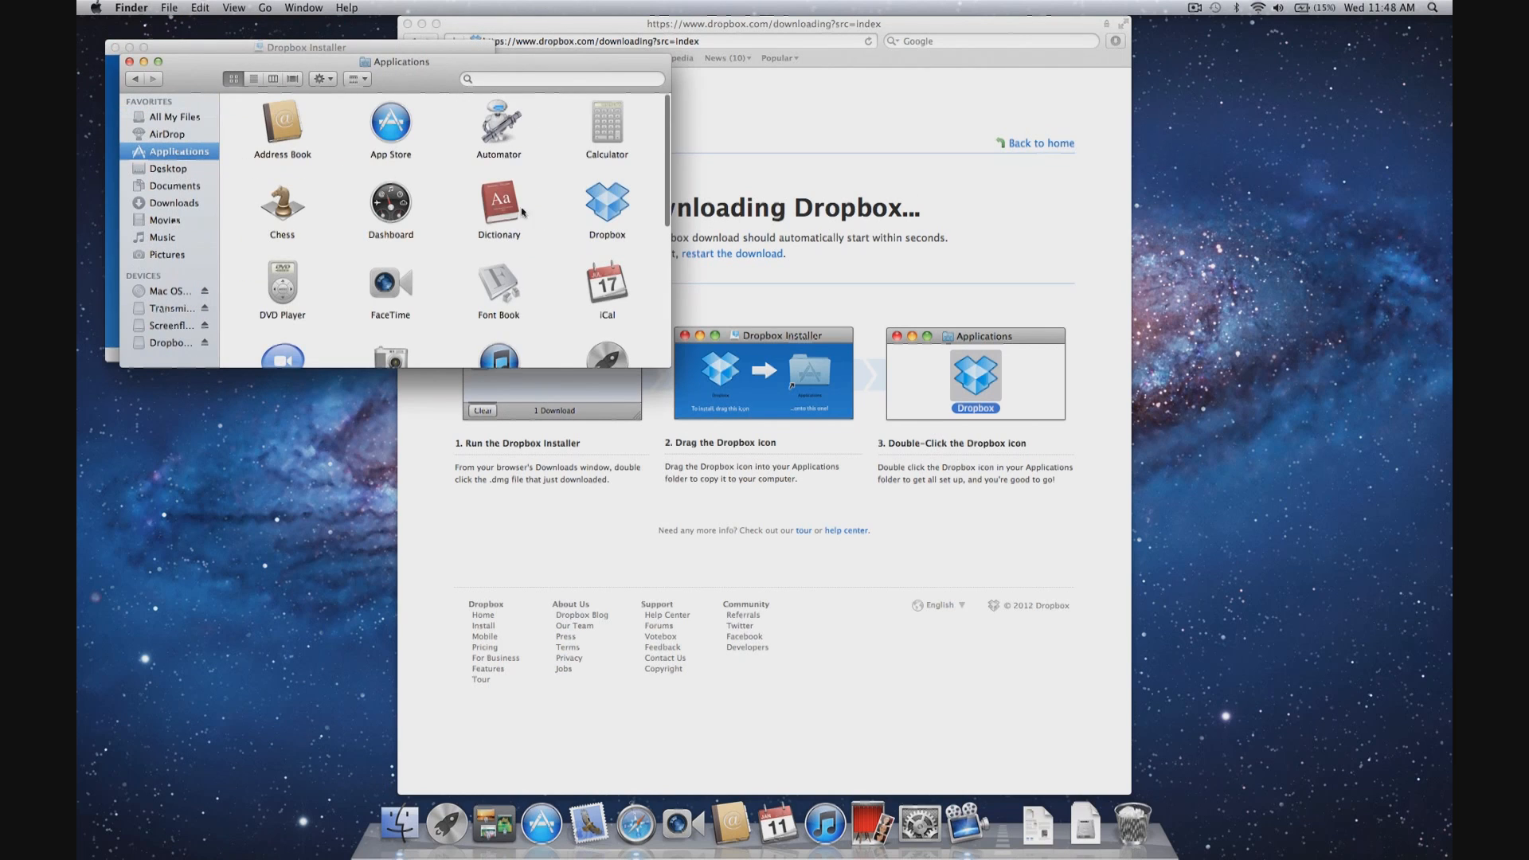
double_click(614, 208)
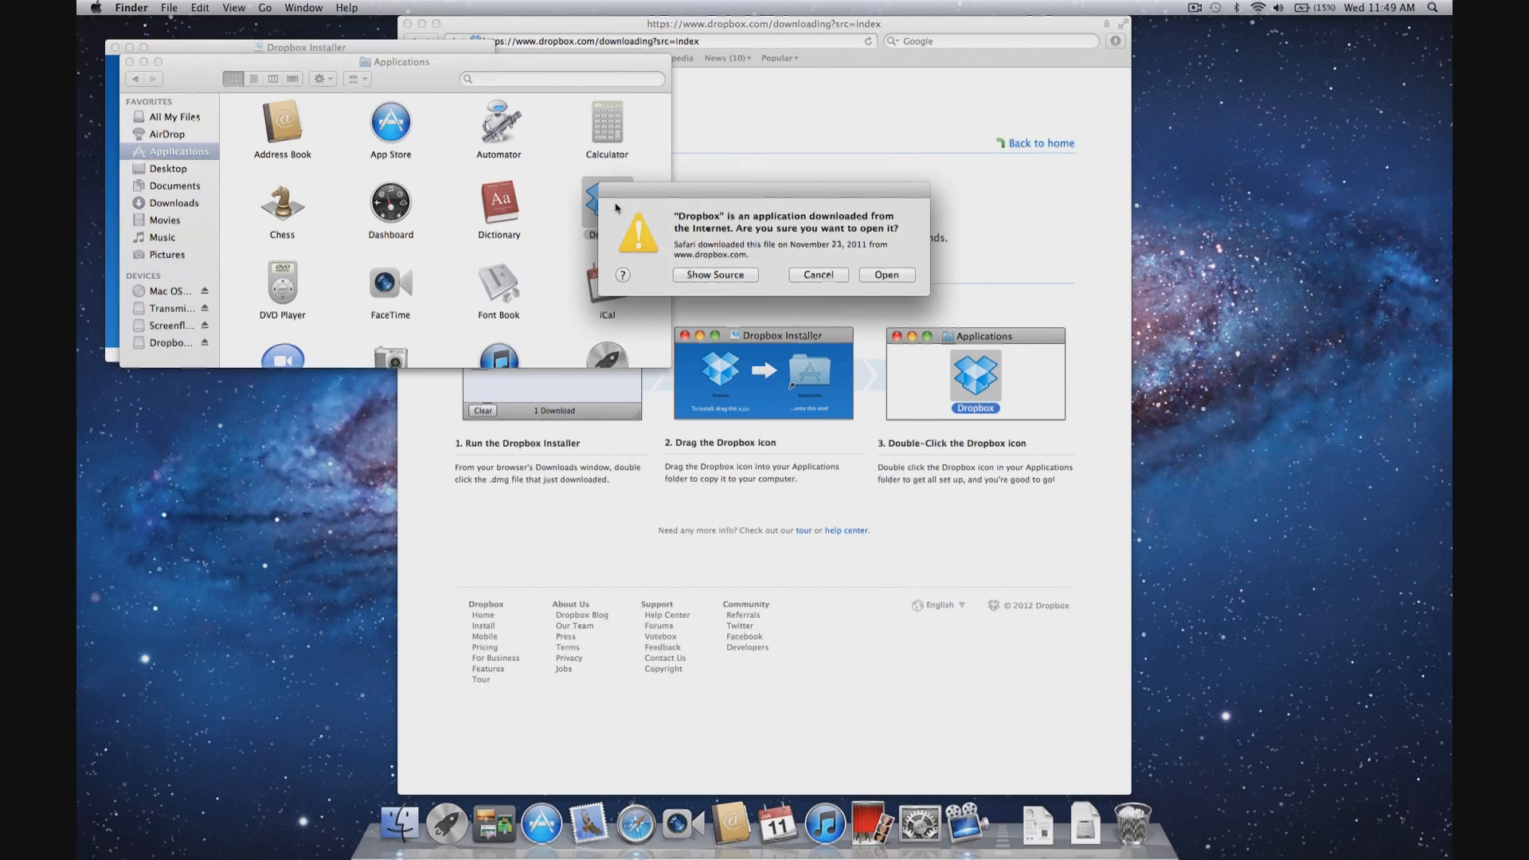
click(886, 276)
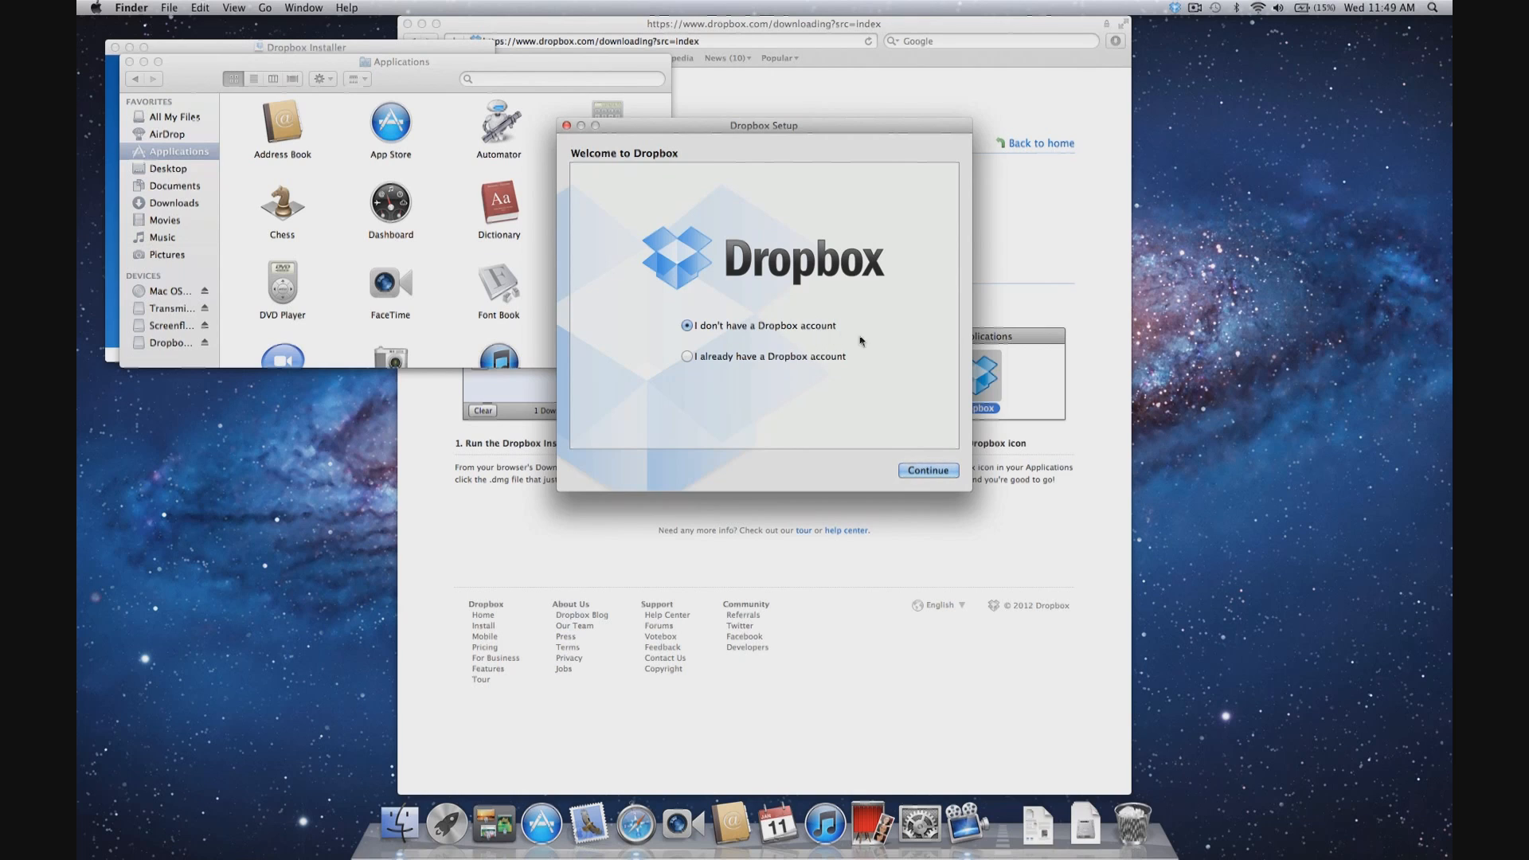
- Complete Dropbox Setup with the free 2GB plan and Typical setup, skipping the tour and leaving the Dropbox folder unopened at the end
click(928, 471)
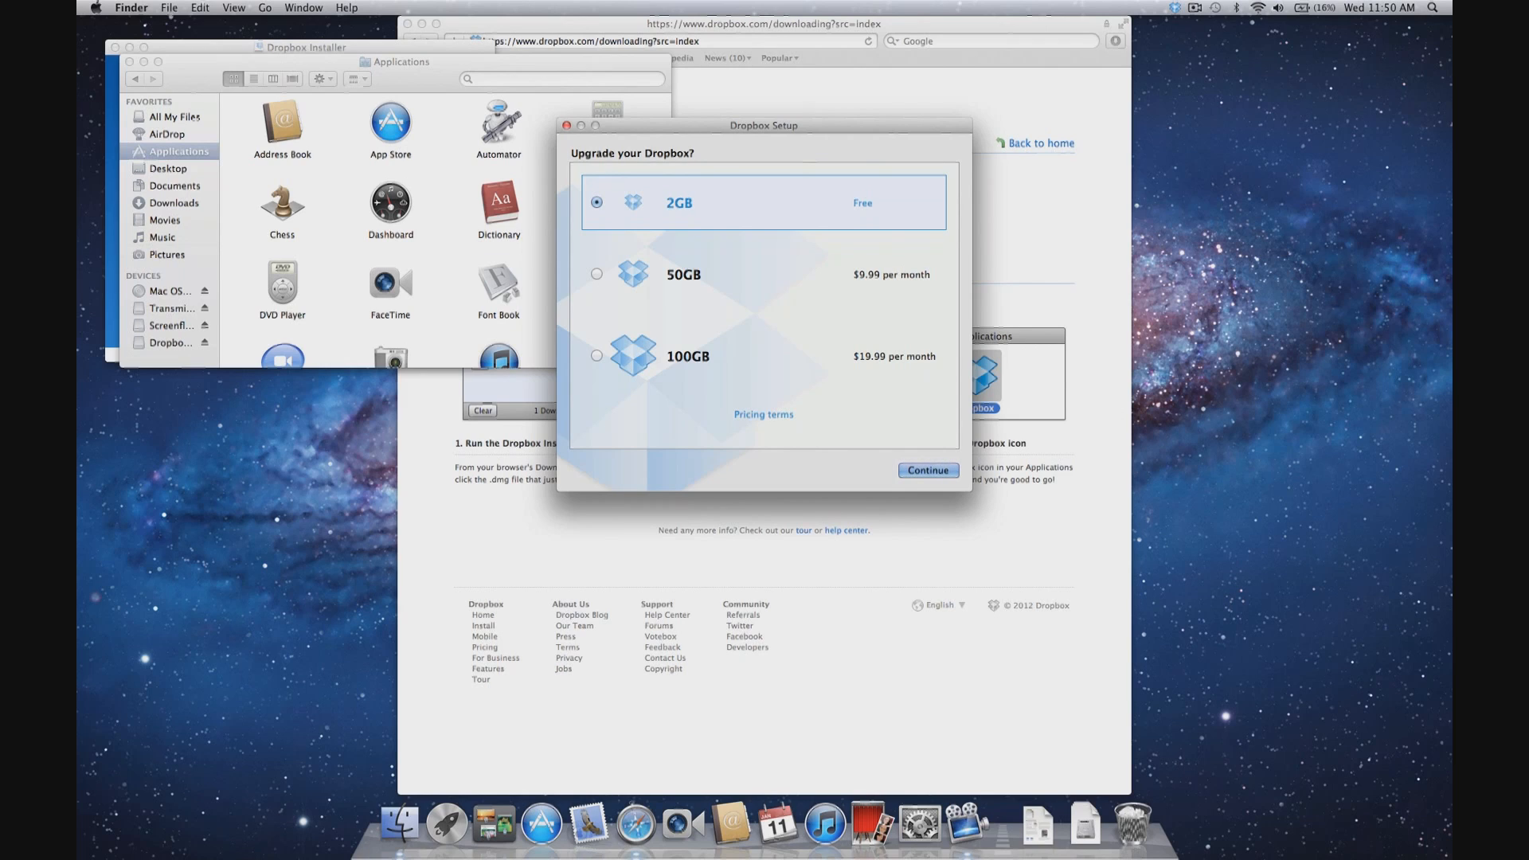
click(929, 471)
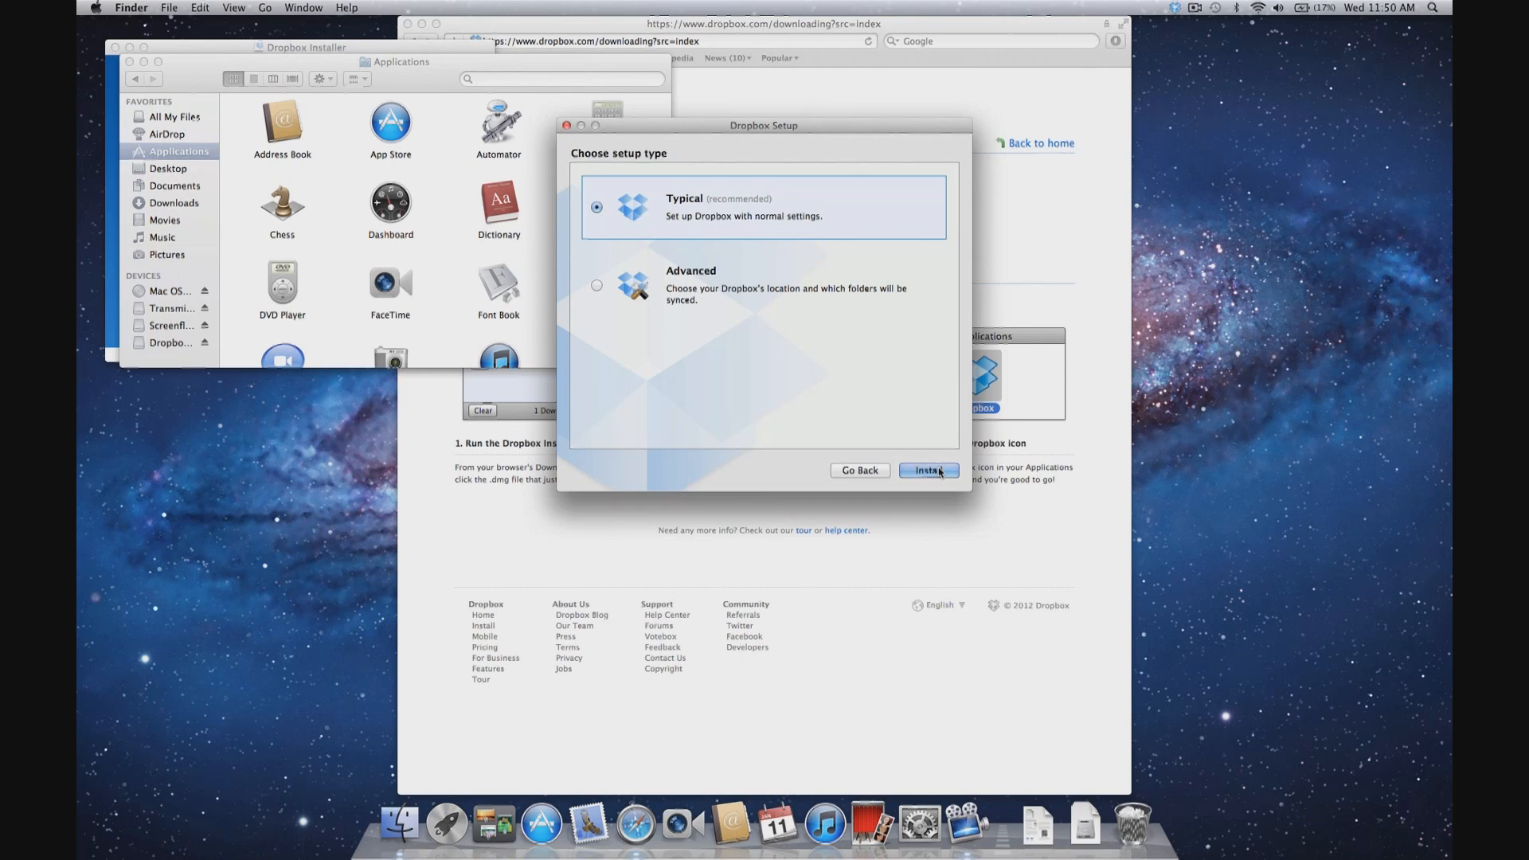
click(940, 472)
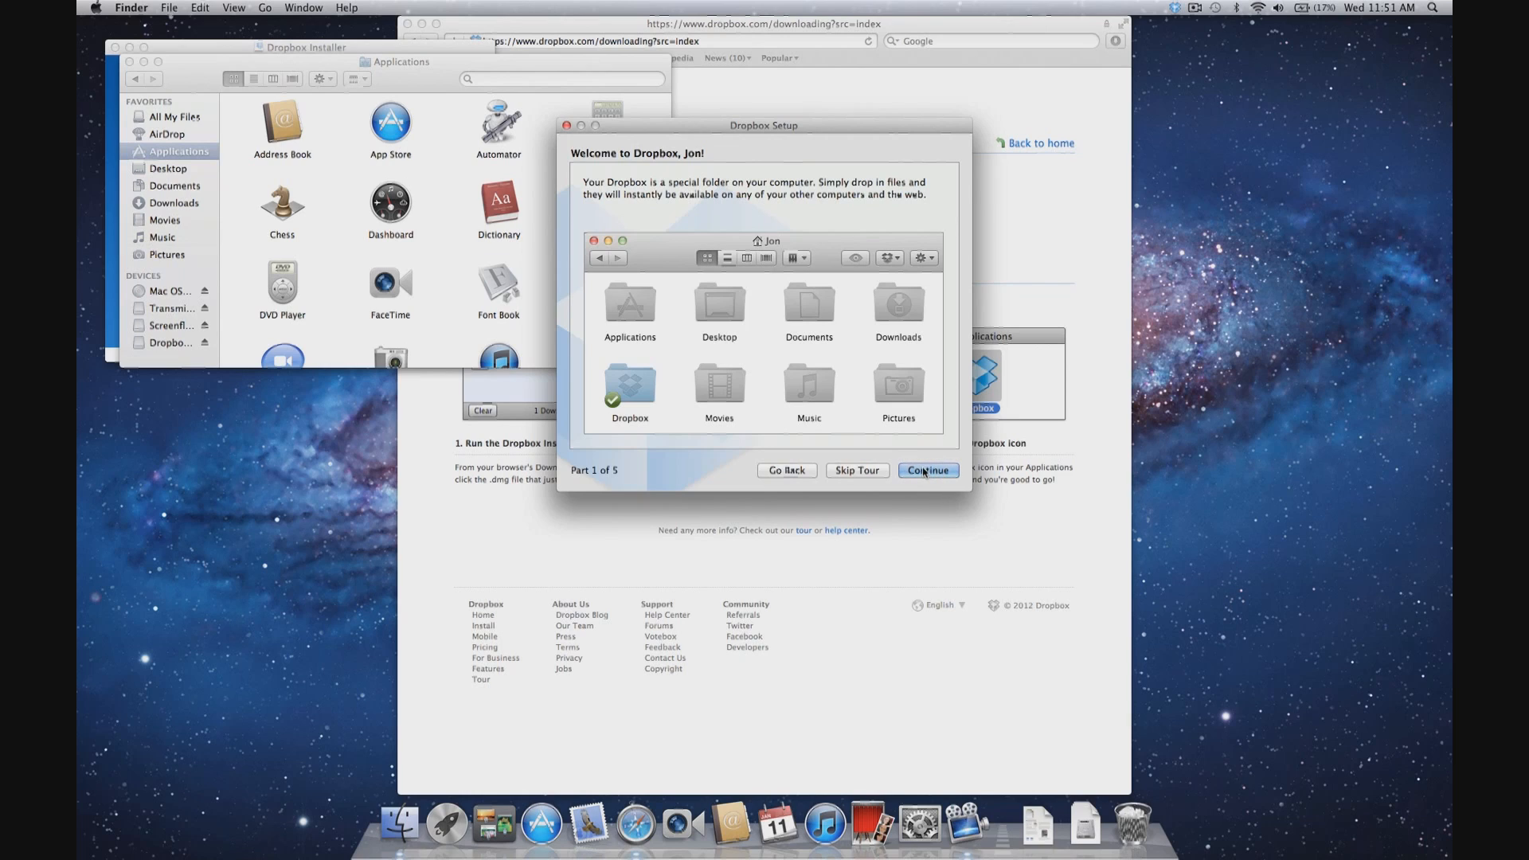
click(859, 473)
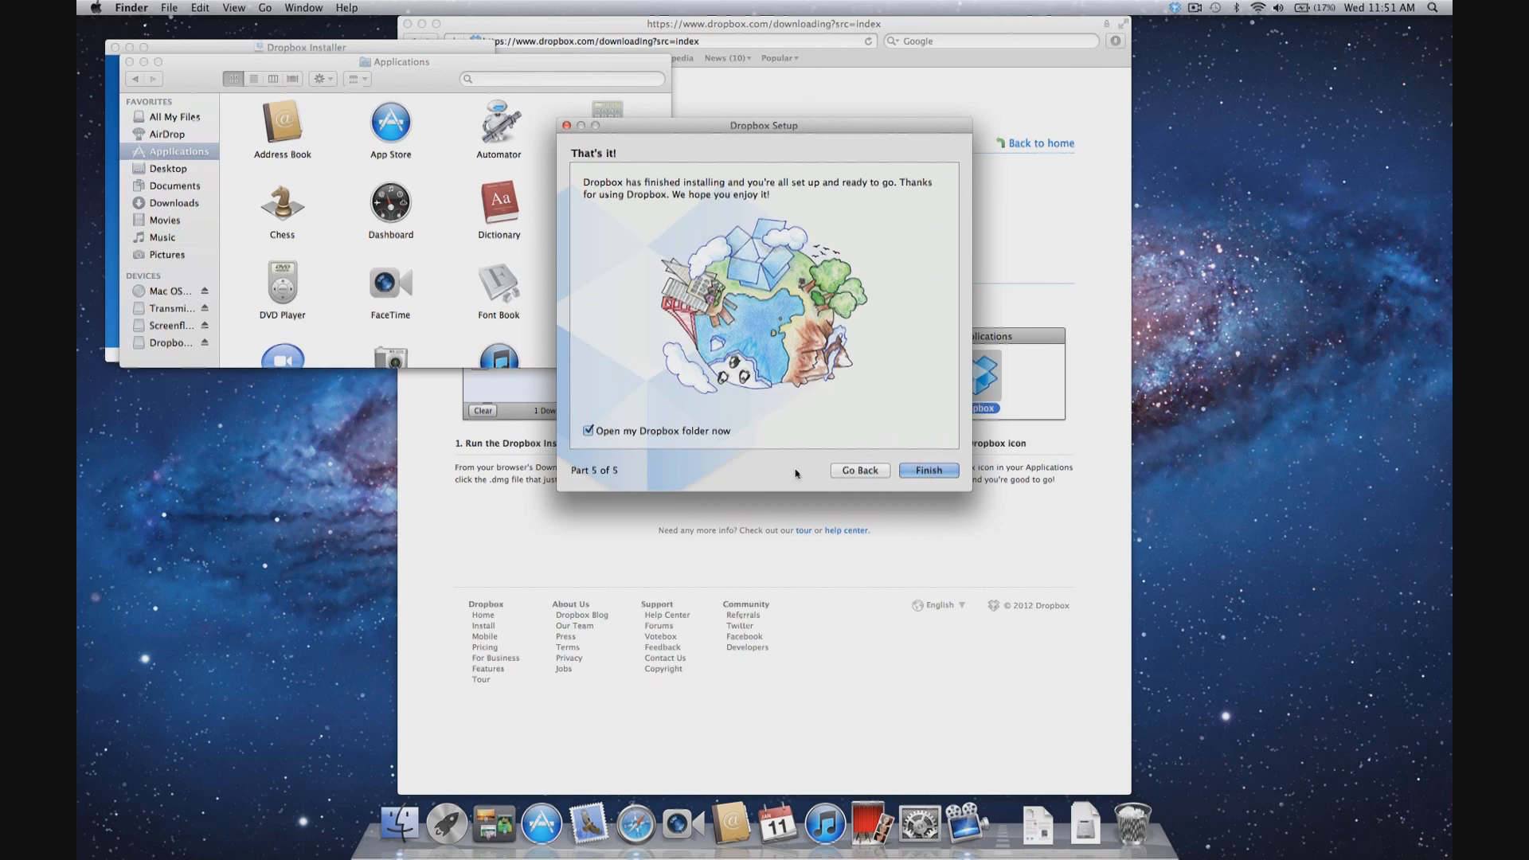
click(713, 432)
click(929, 471)
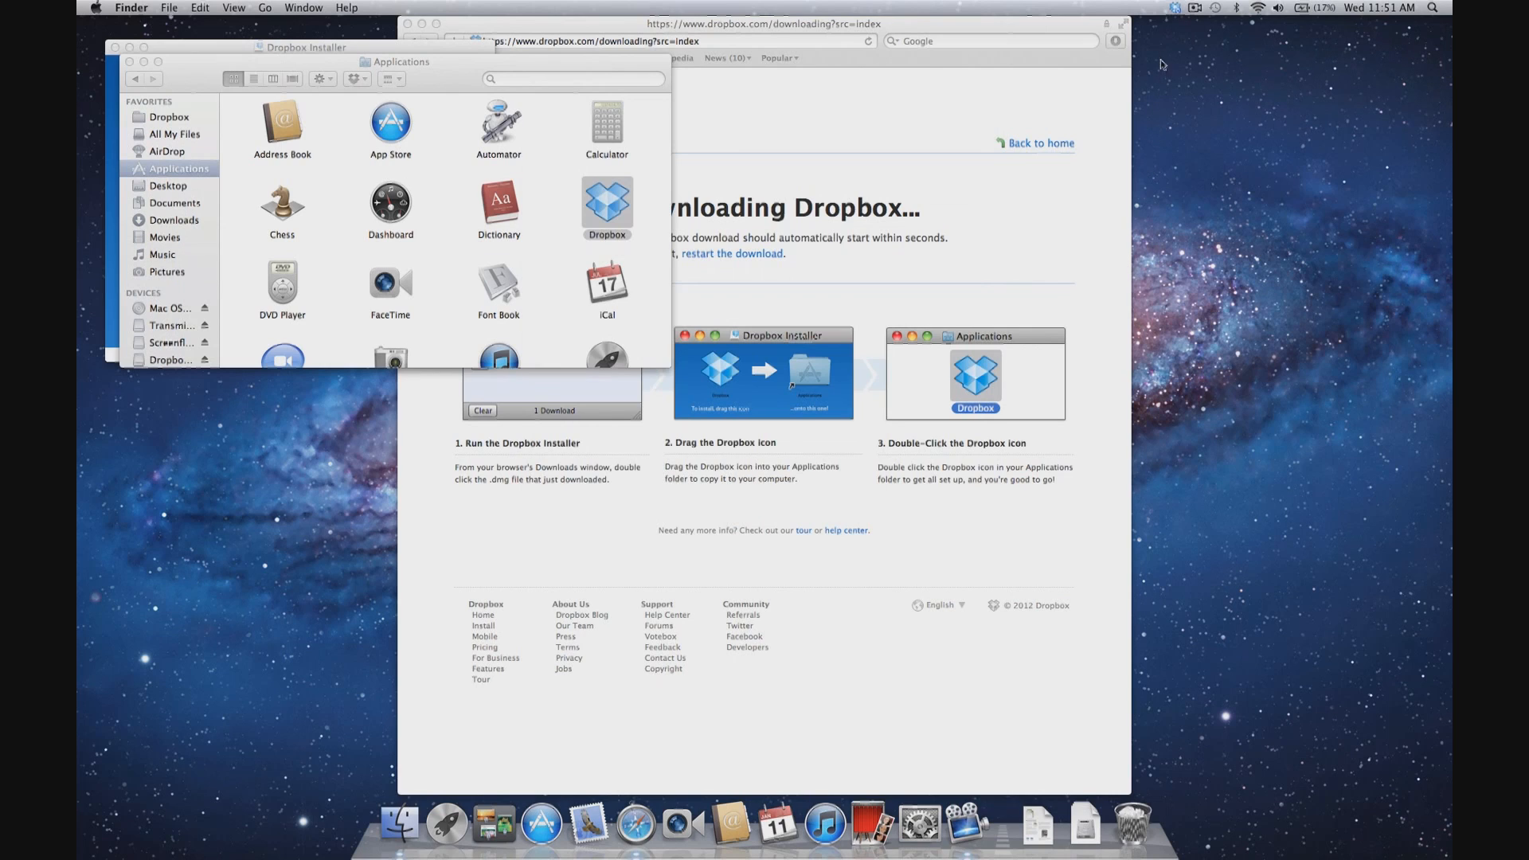
- Show the Documents and Dropbox folders in side-by-side windows and move the About Stacks file from Documents into Dropbox
click(1177, 9)
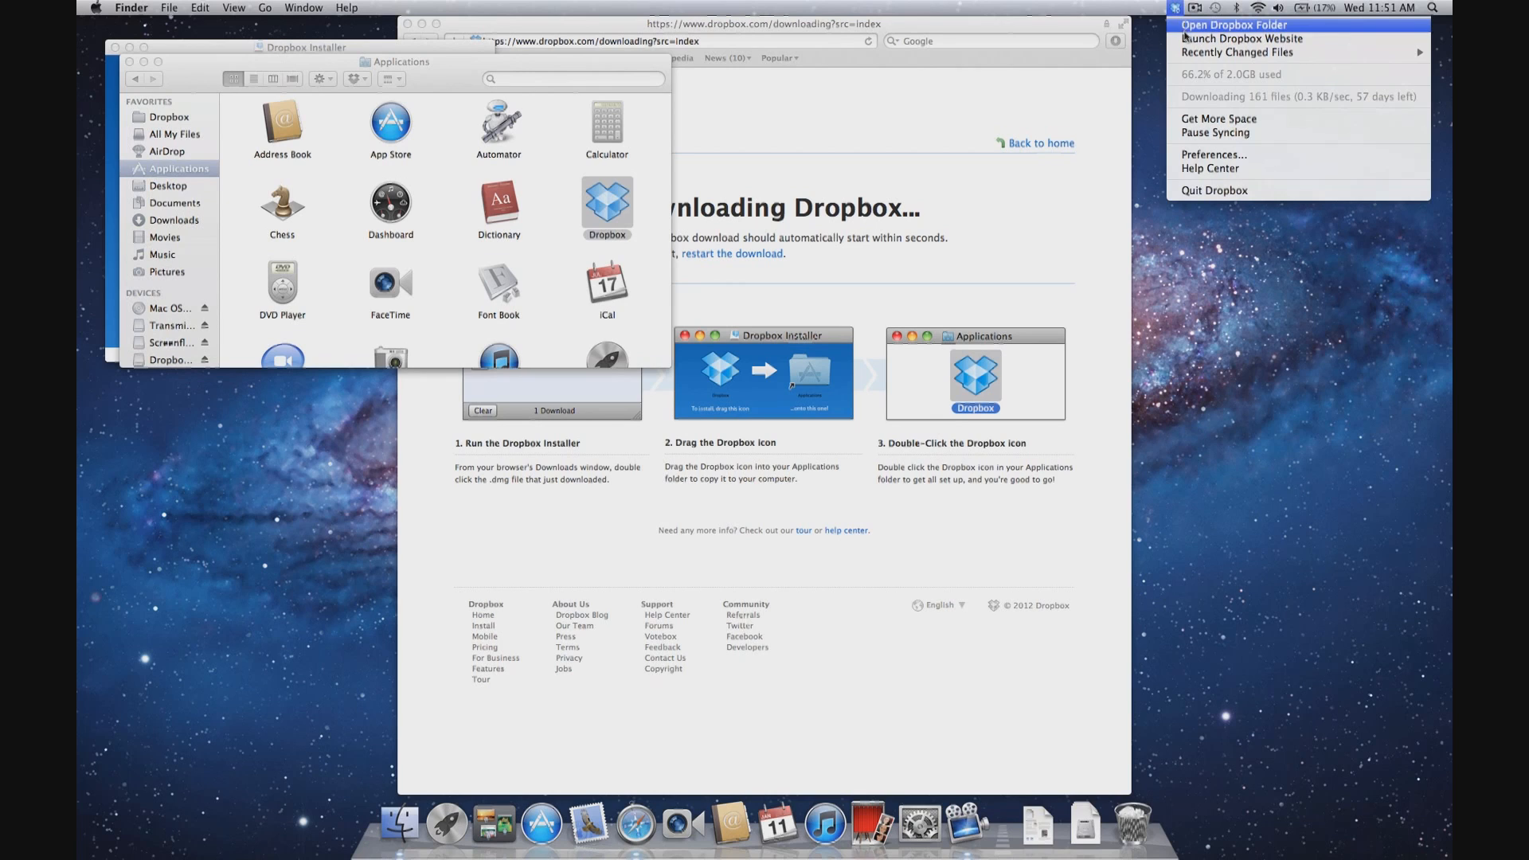
mouse_move(1182, 54)
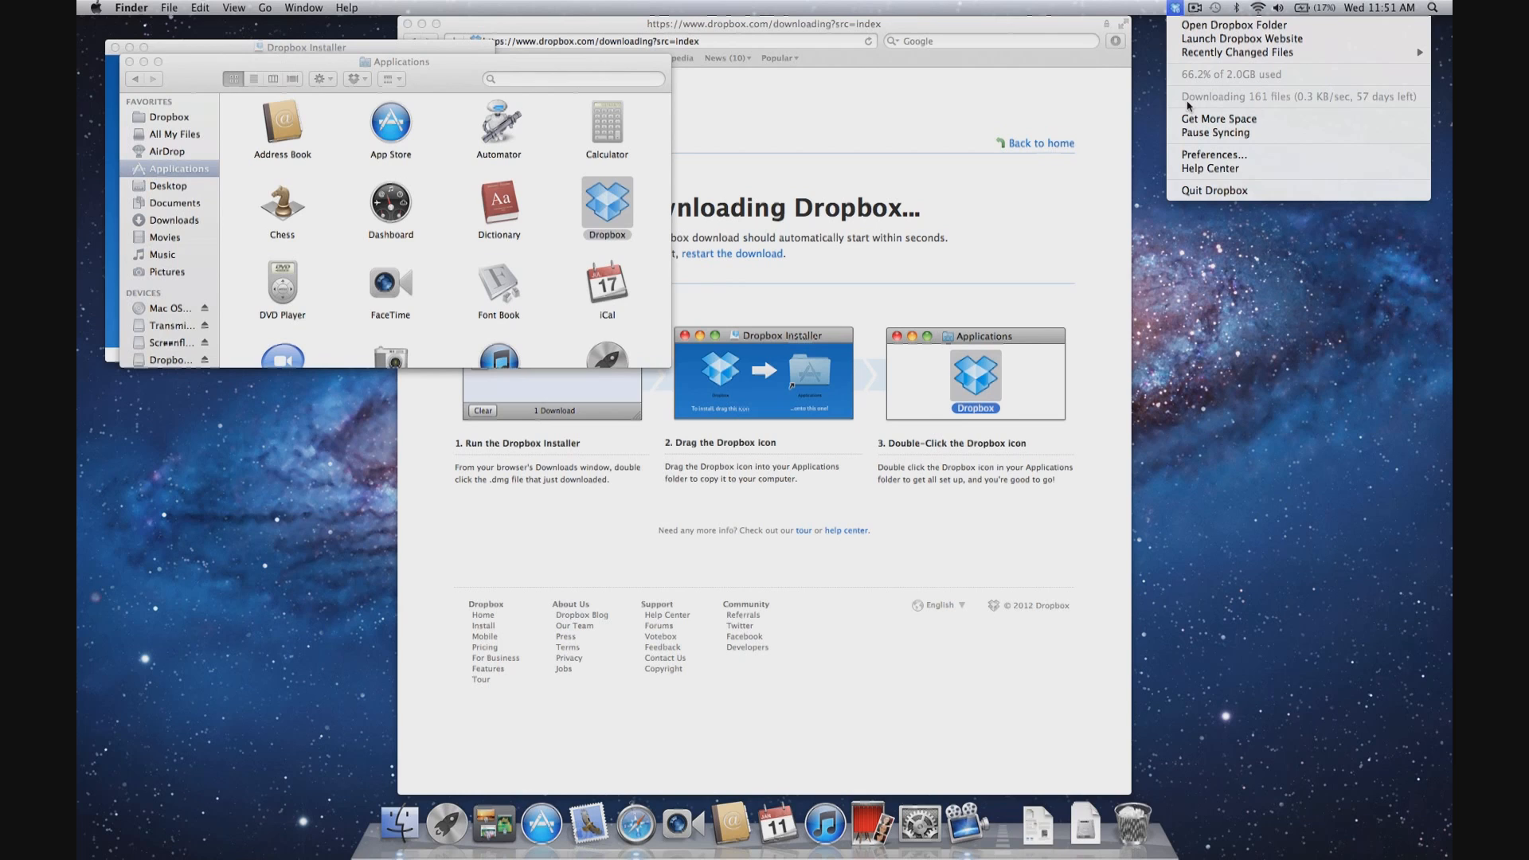
click(1229, 28)
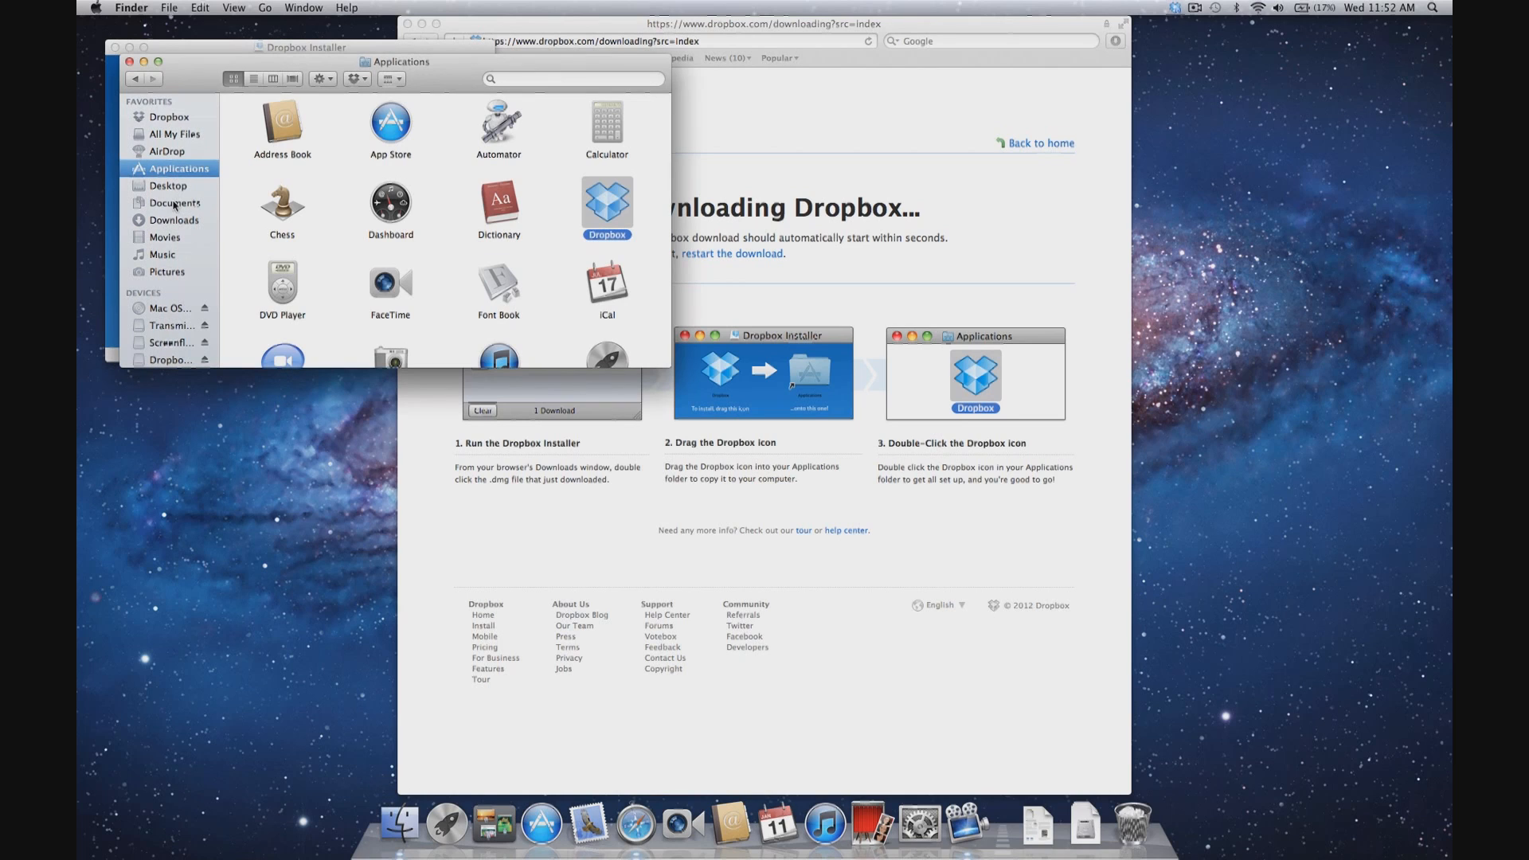
click(174, 204)
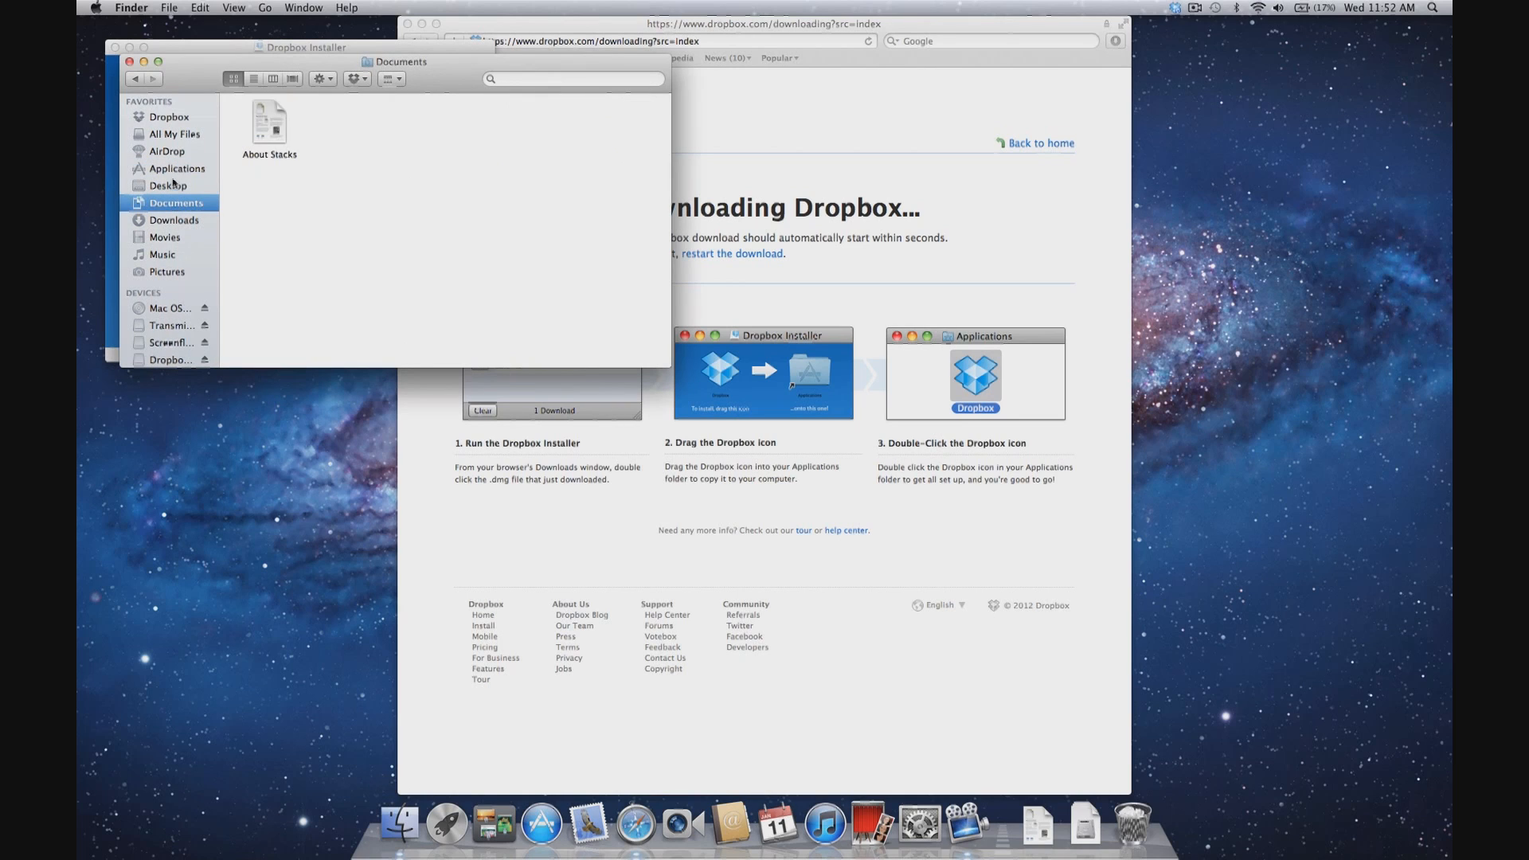
click(1176, 8)
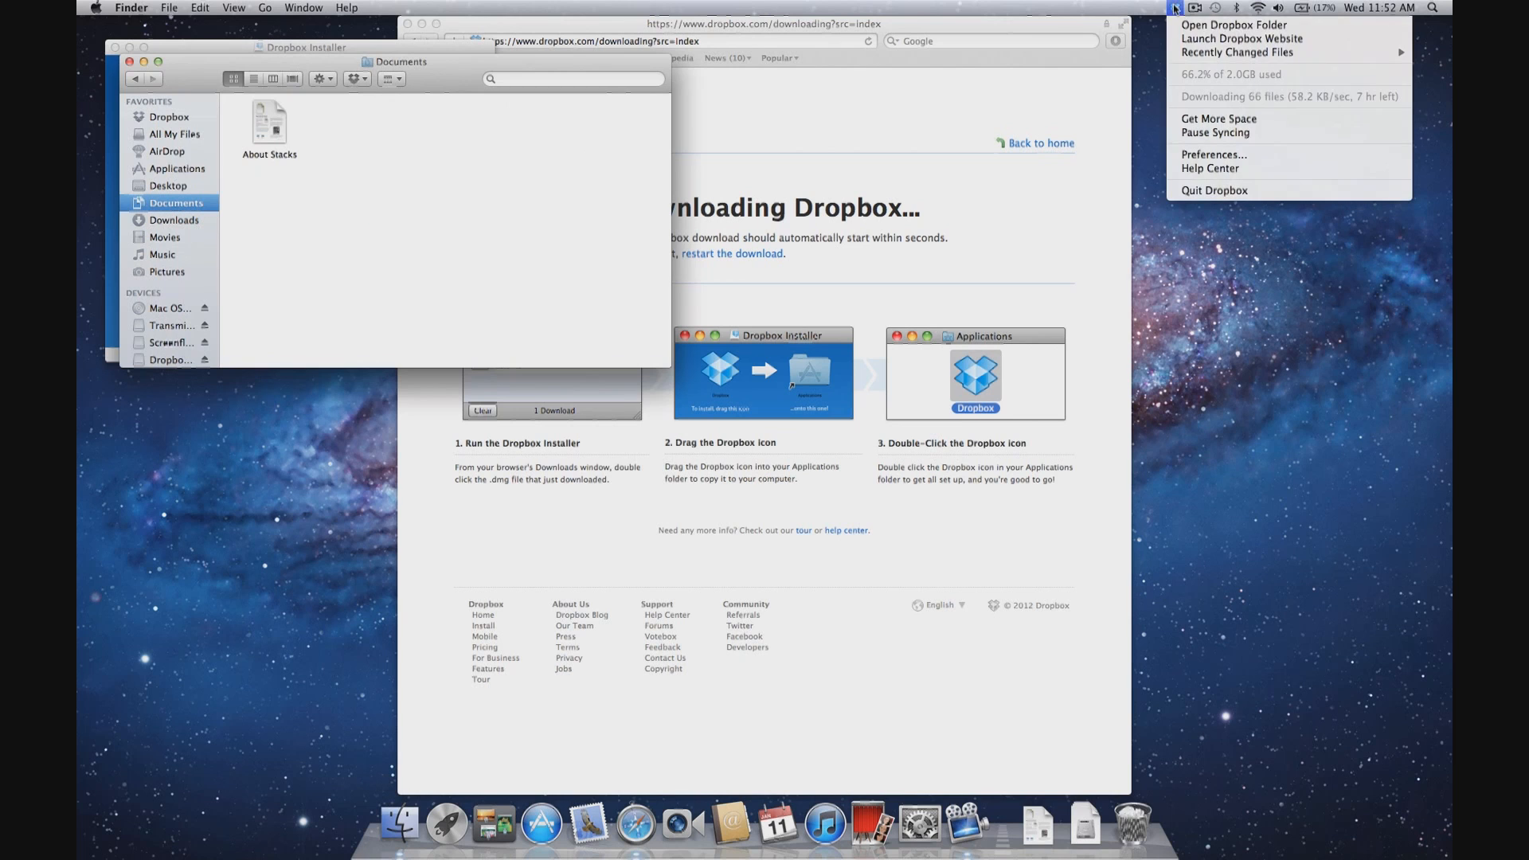
click(1180, 24)
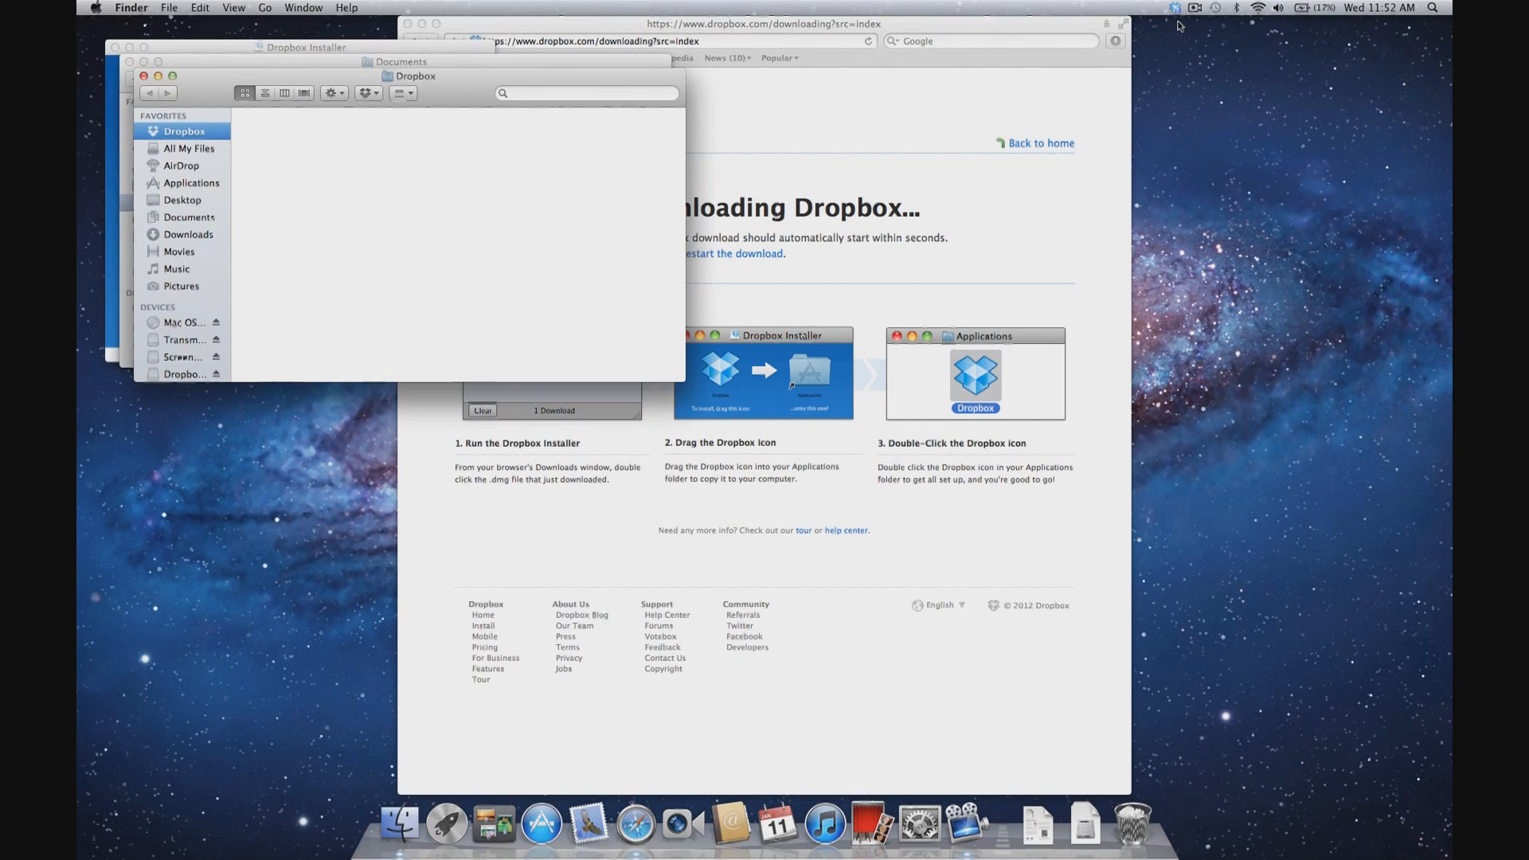
drag(486, 78, 1041, 60)
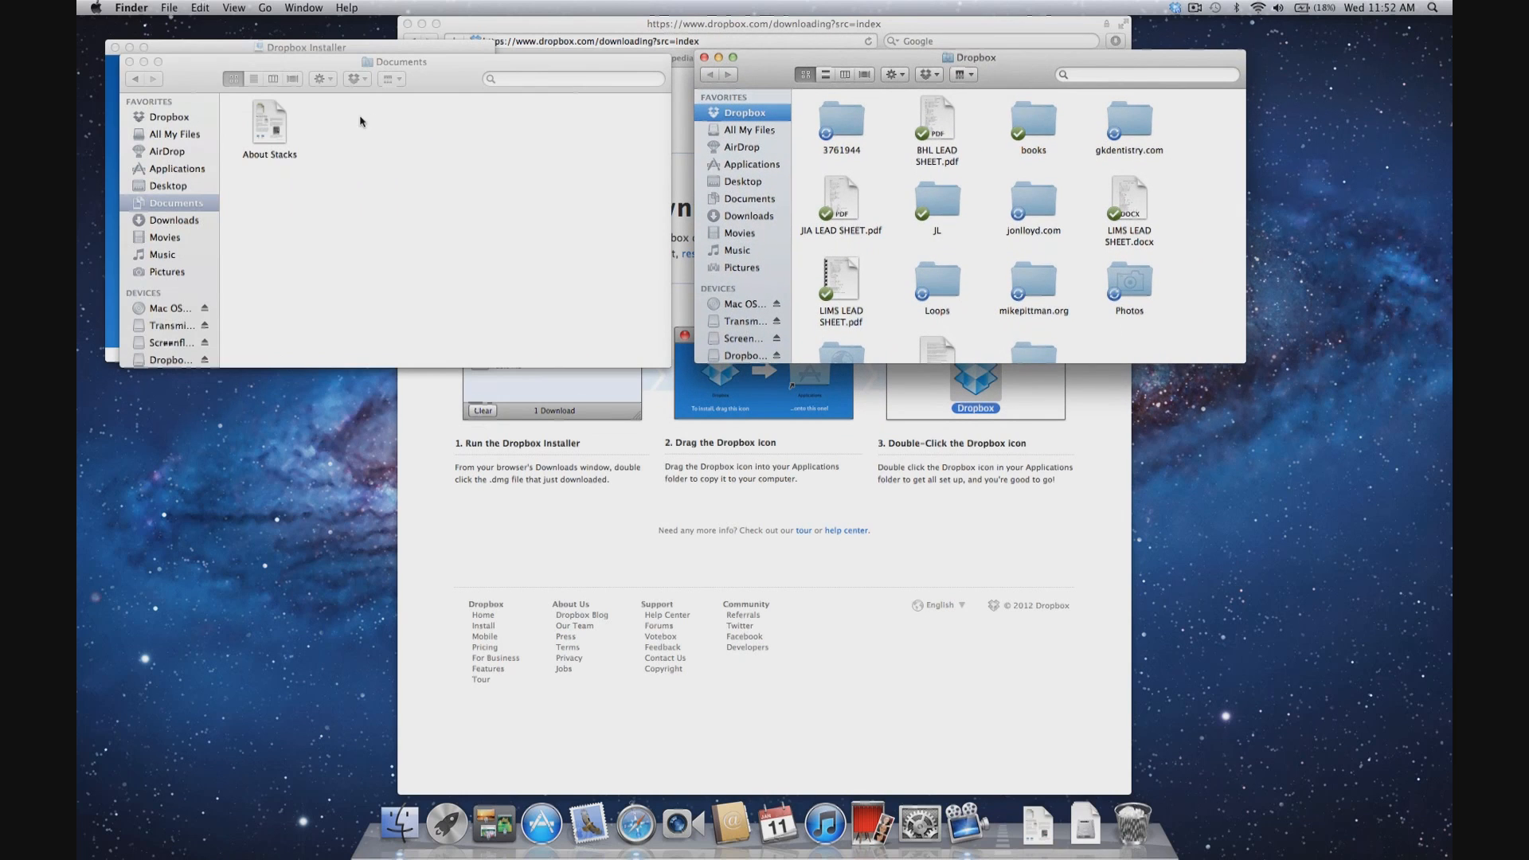
click(275, 117)
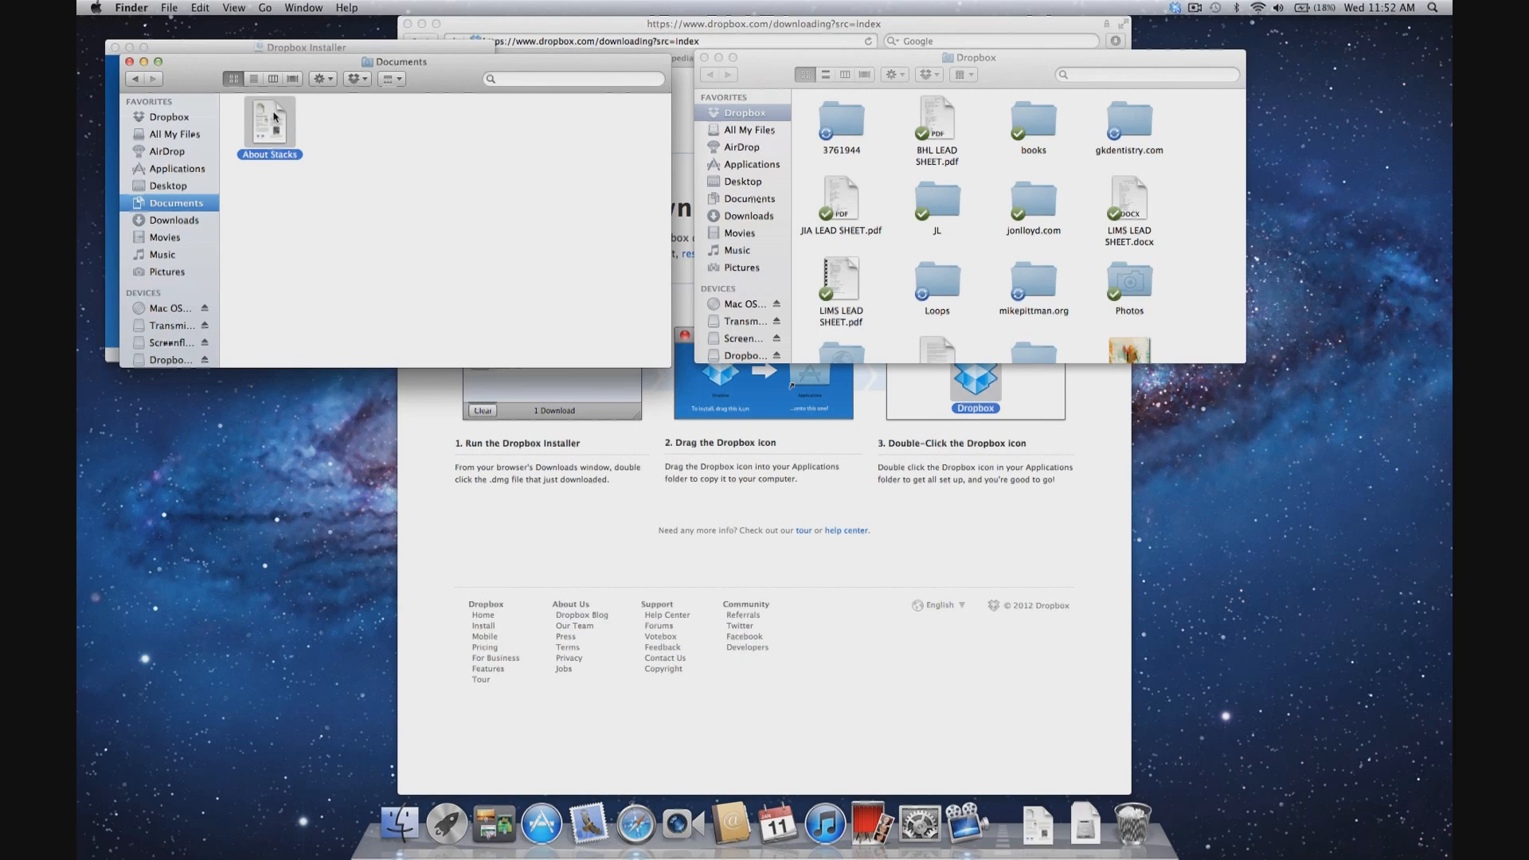
drag(274, 116, 890, 159)
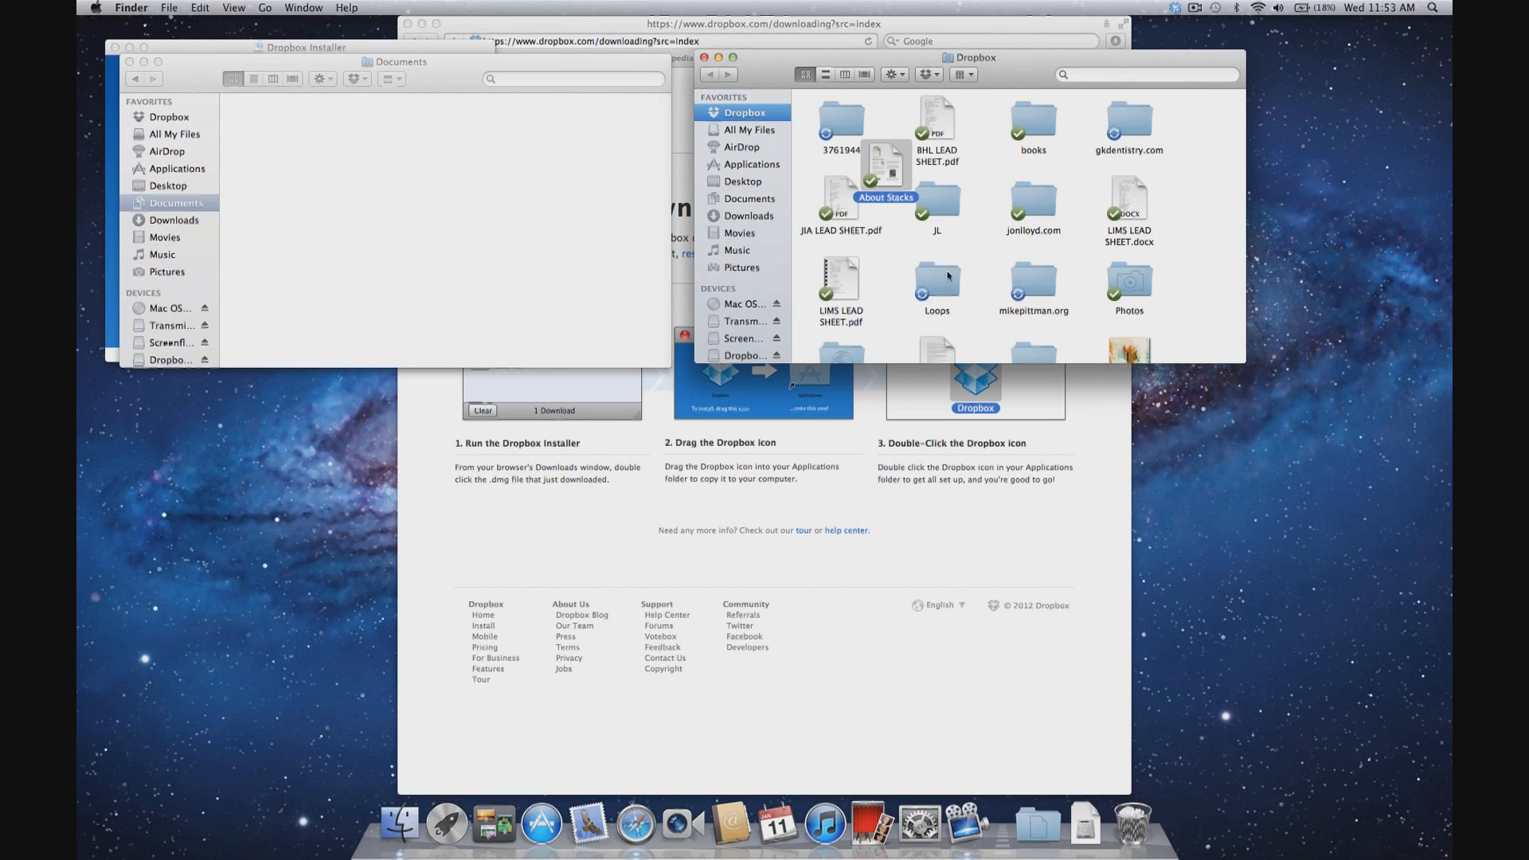
- Copy the Dropbox public link of eligibility2011.doc from the Public folder
scroll(878, 238, down, 1)
scroll(878, 238, down, 2)
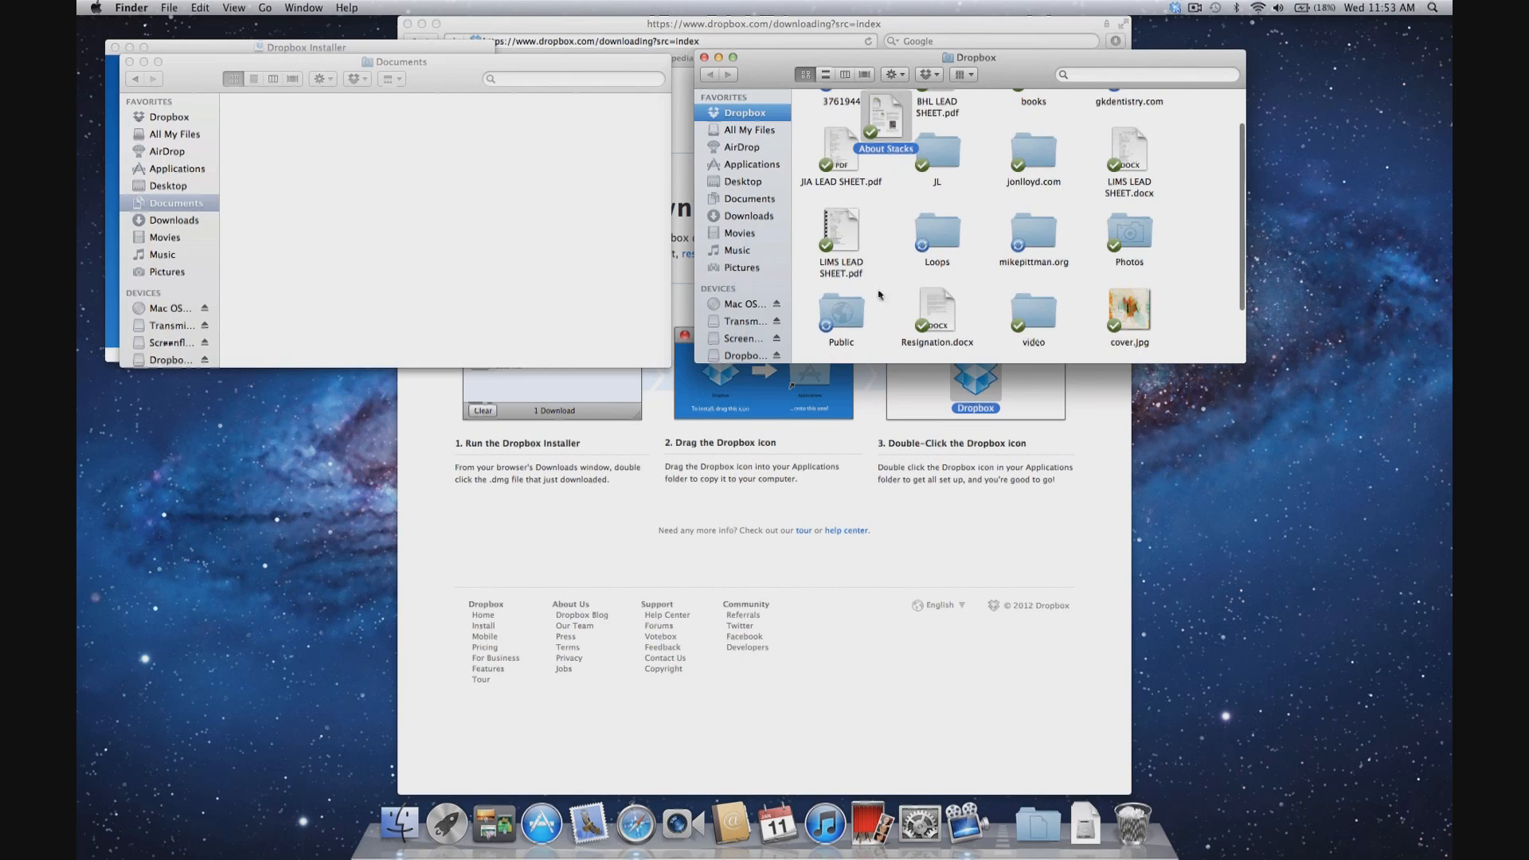
double_click(844, 312)
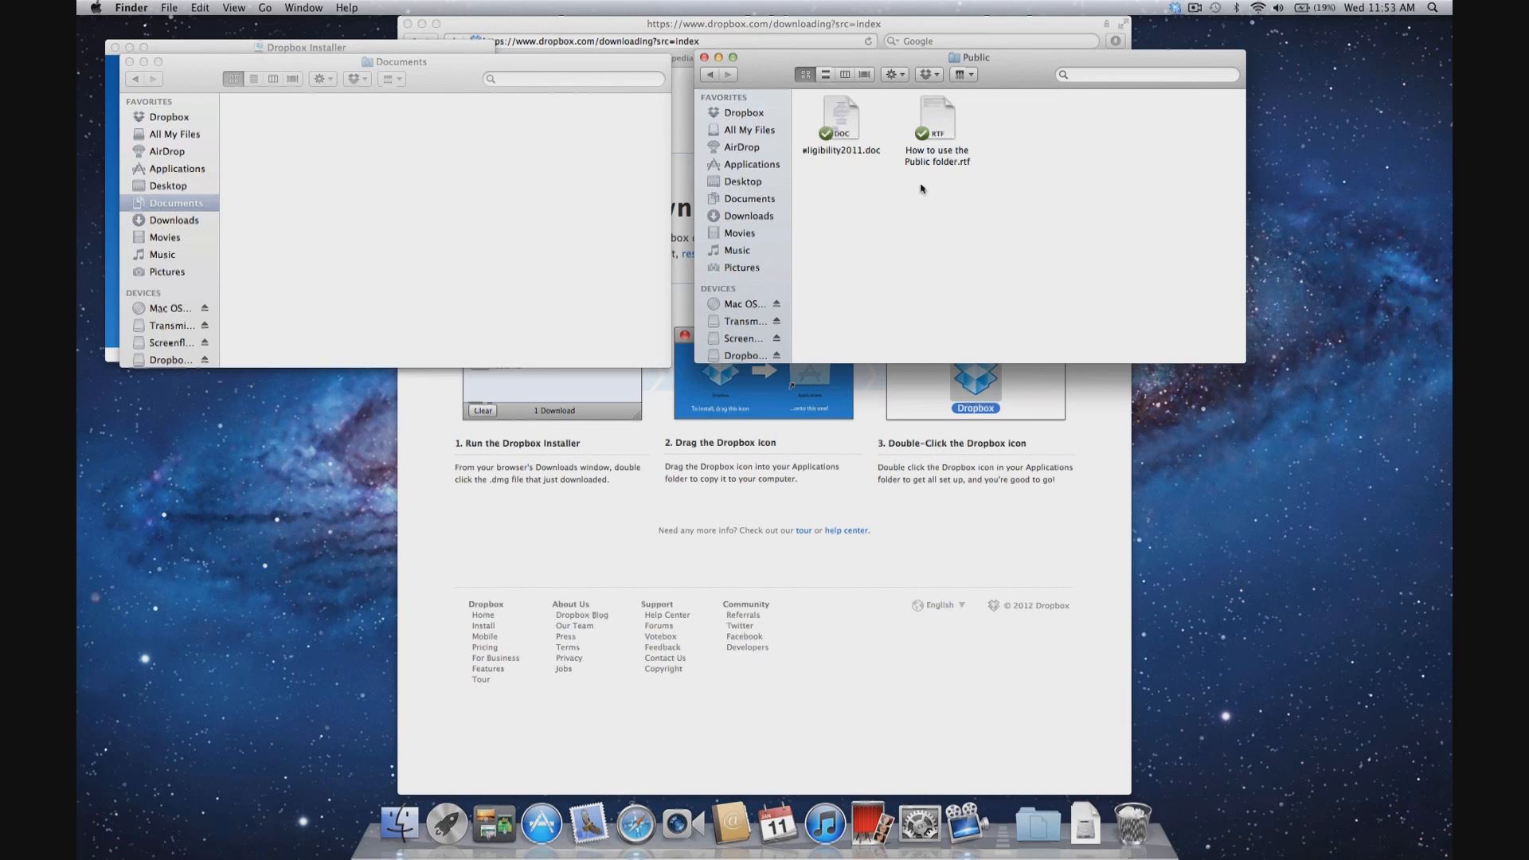
mouse_move(847, 110)
right_click(839, 156)
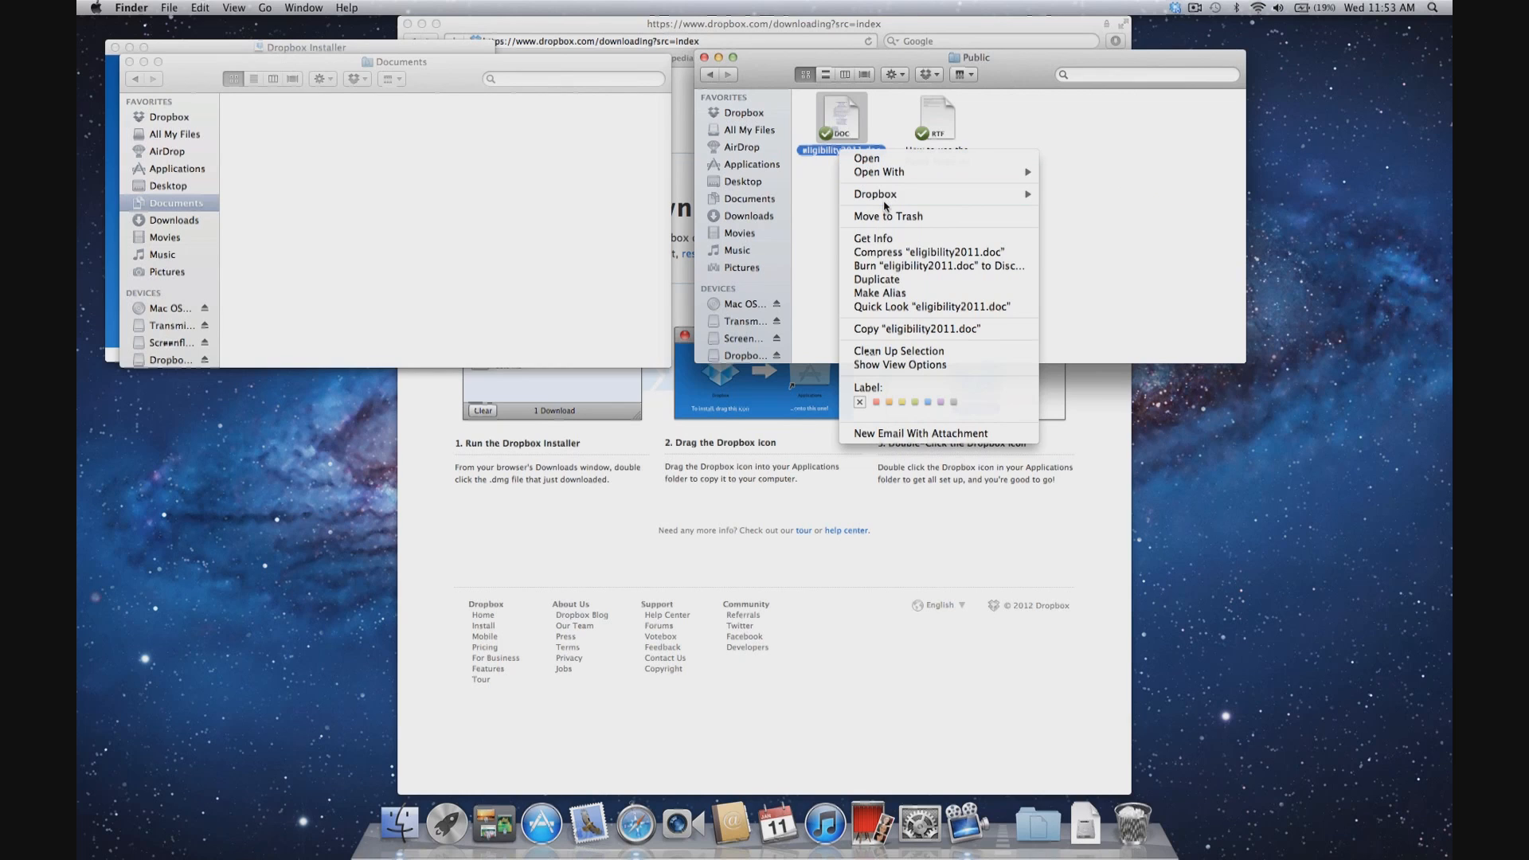
mouse_move(890, 200)
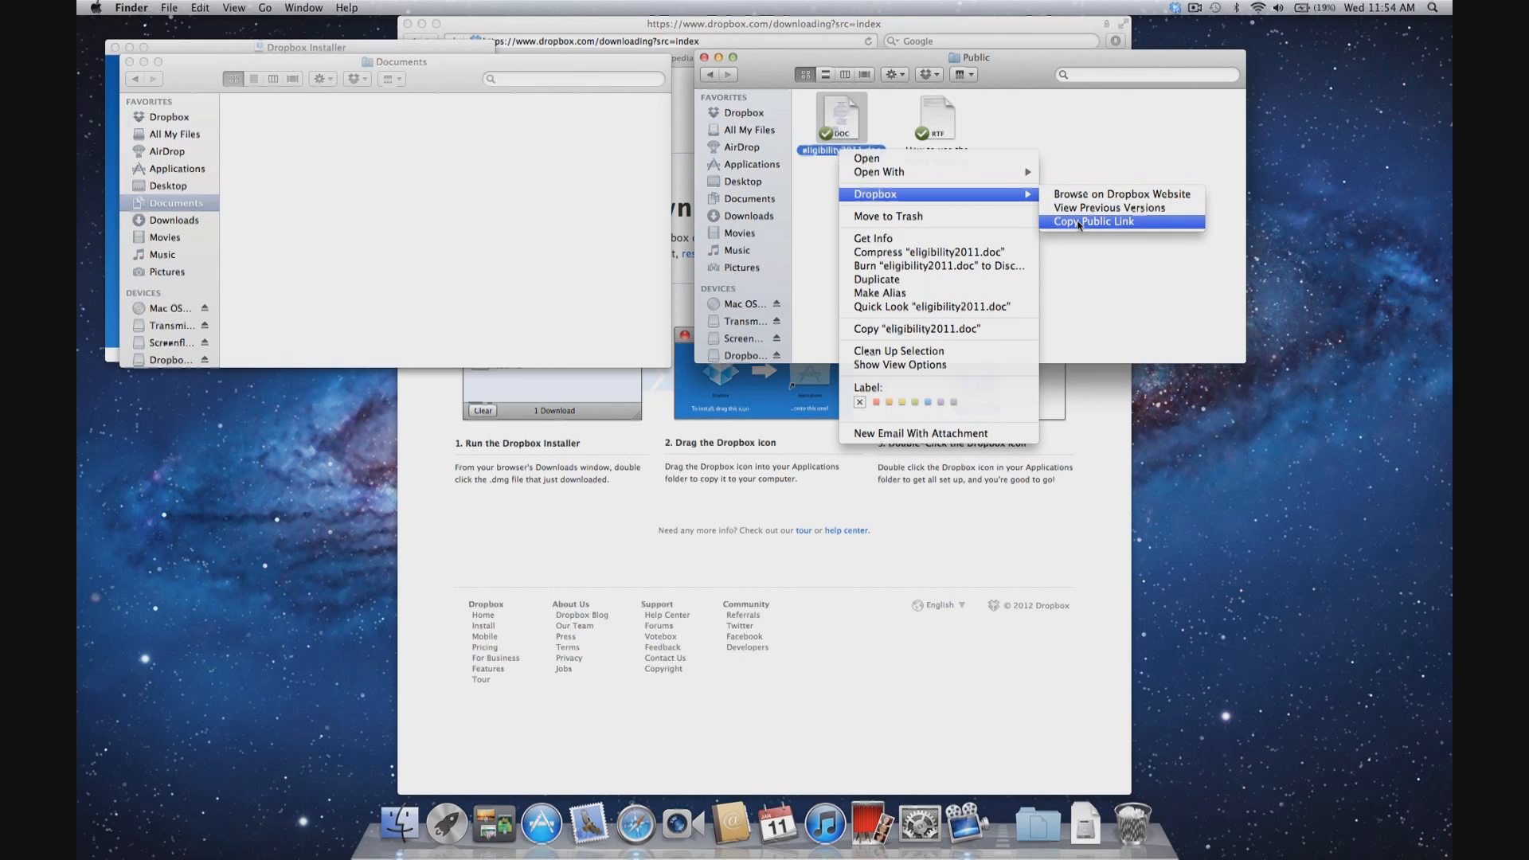
click(1079, 222)
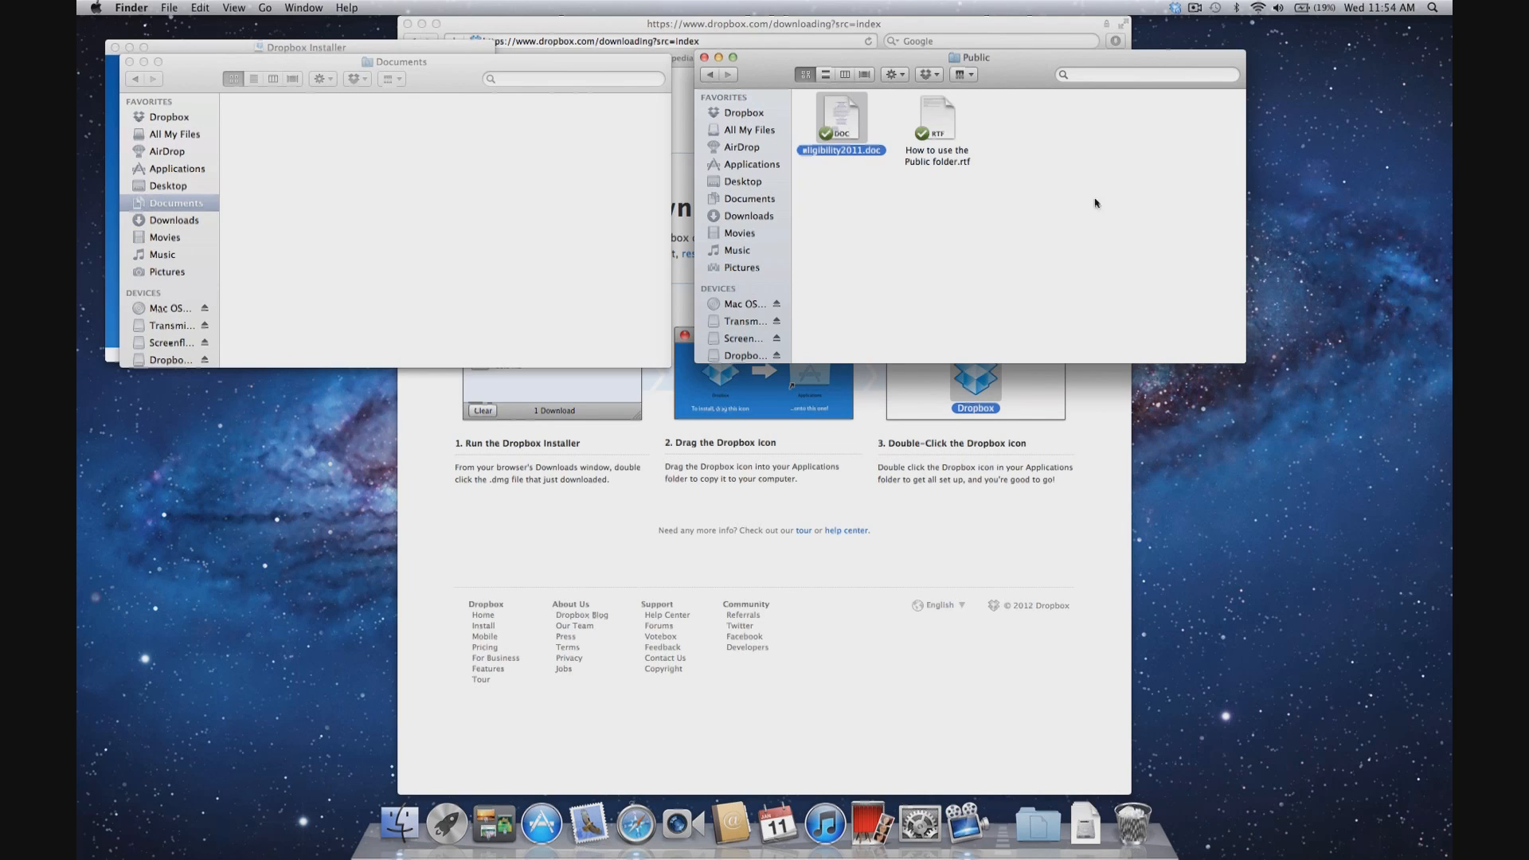
- Launch TextEdit and write "Hello, here is my file." in the untitled document, with the copied public link pasted below it
click(1433, 7)
text(text)
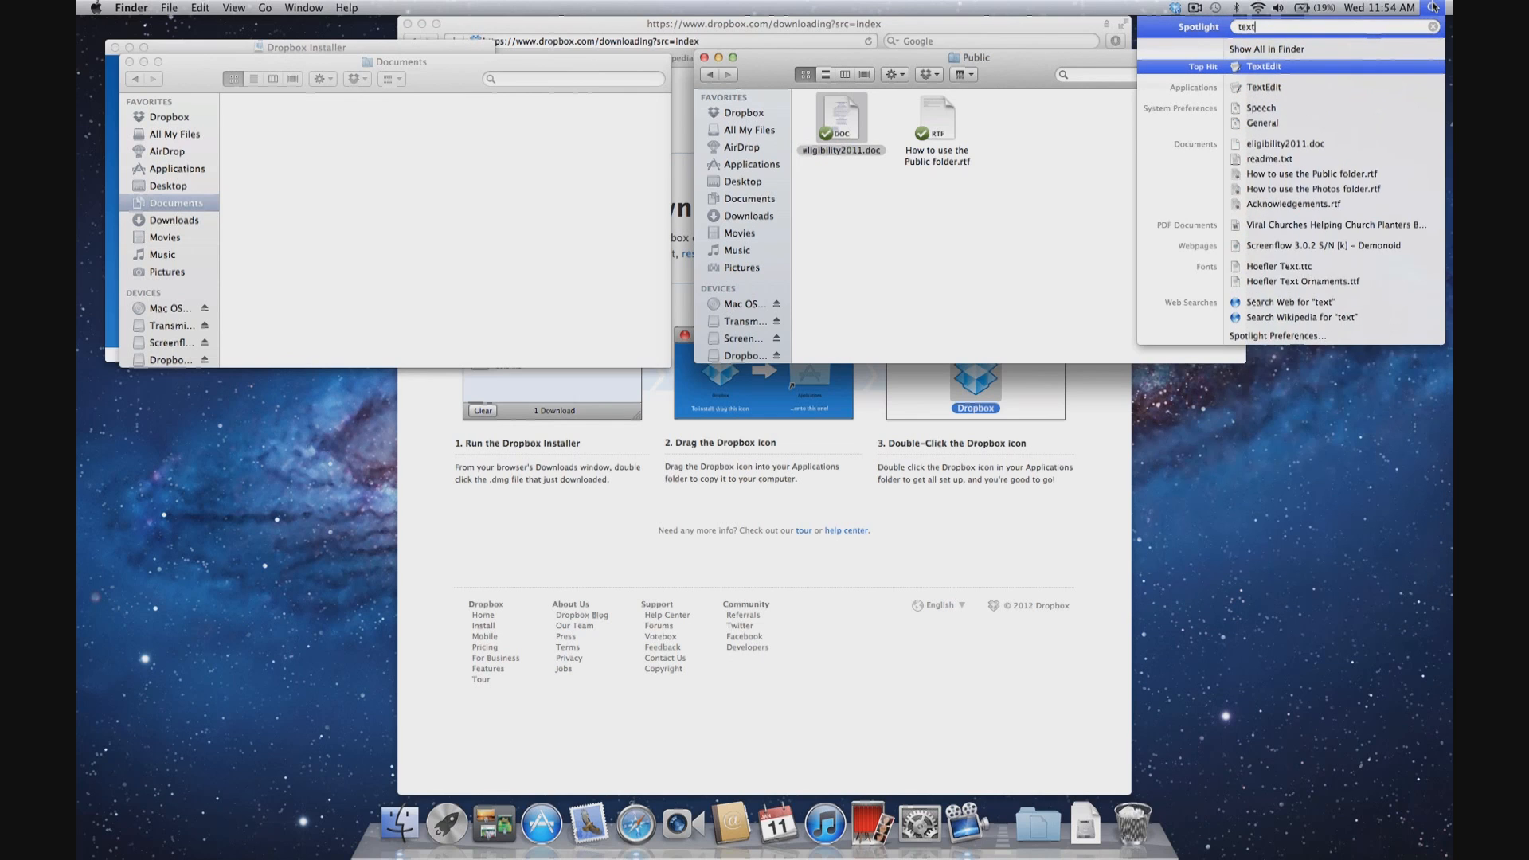
key(Return)
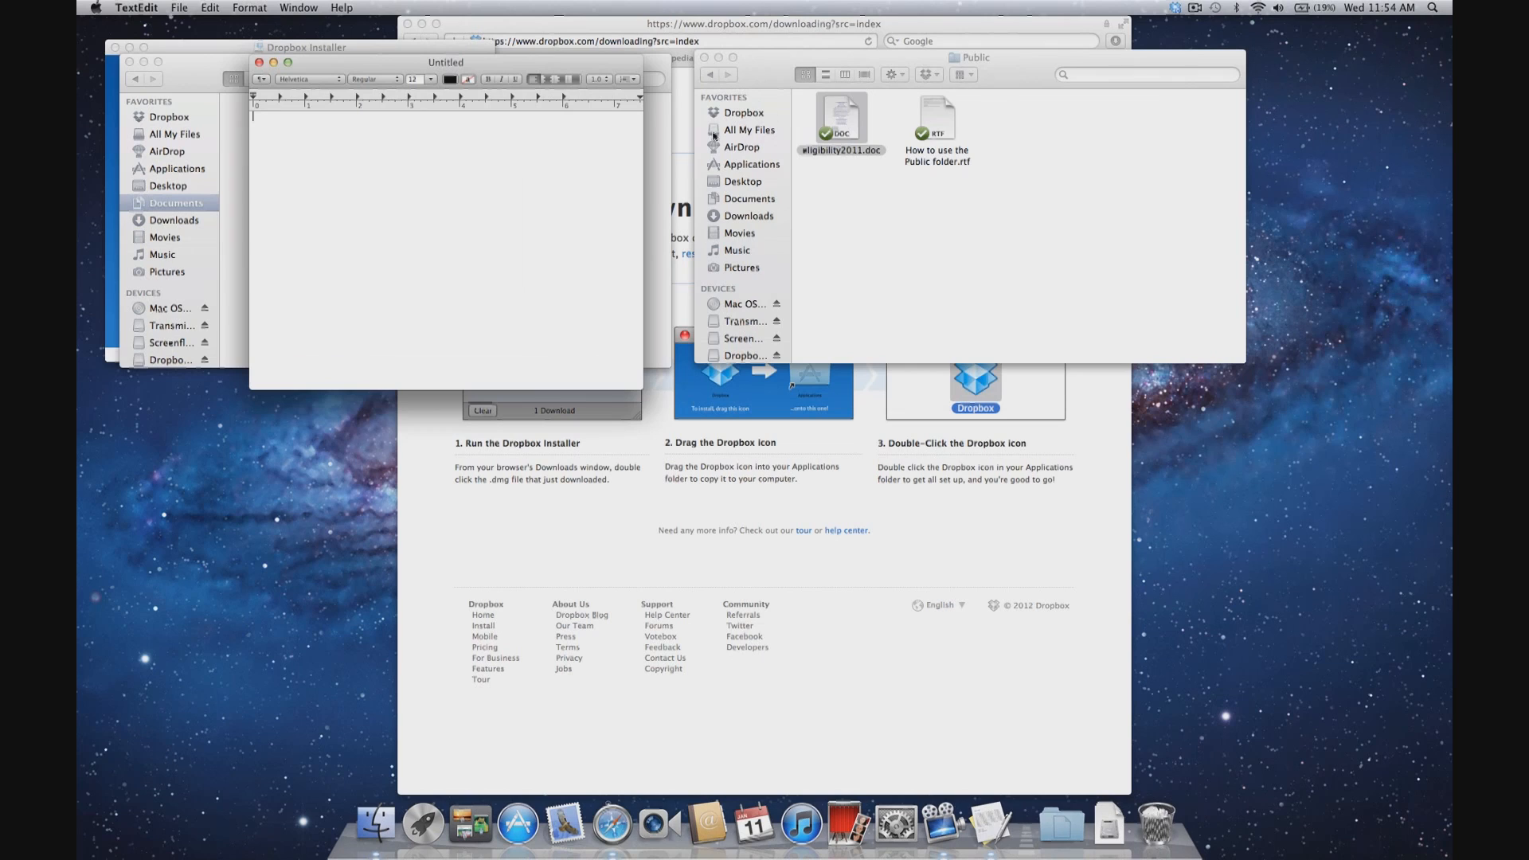
key(Return)
key(Return)
key(Return)
text(Hello, here is my file.)
key(Return)
key(Return)
key(ctrl+v)
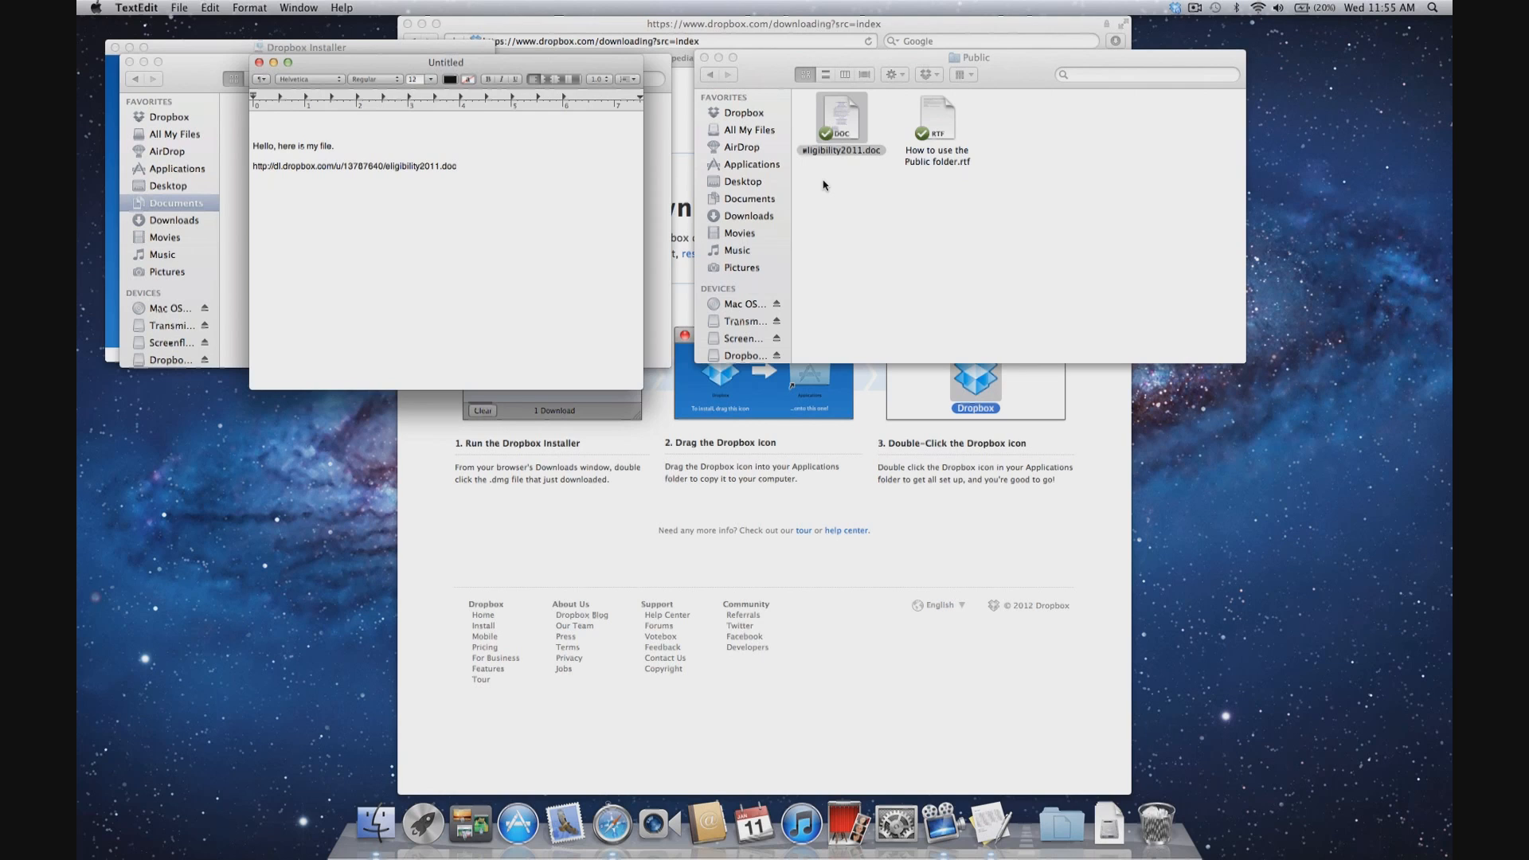
- Switch to Safari, open the Dropbox website's Mobile page, and show the Dropbox app's status menu
click(495, 642)
click(495, 642)
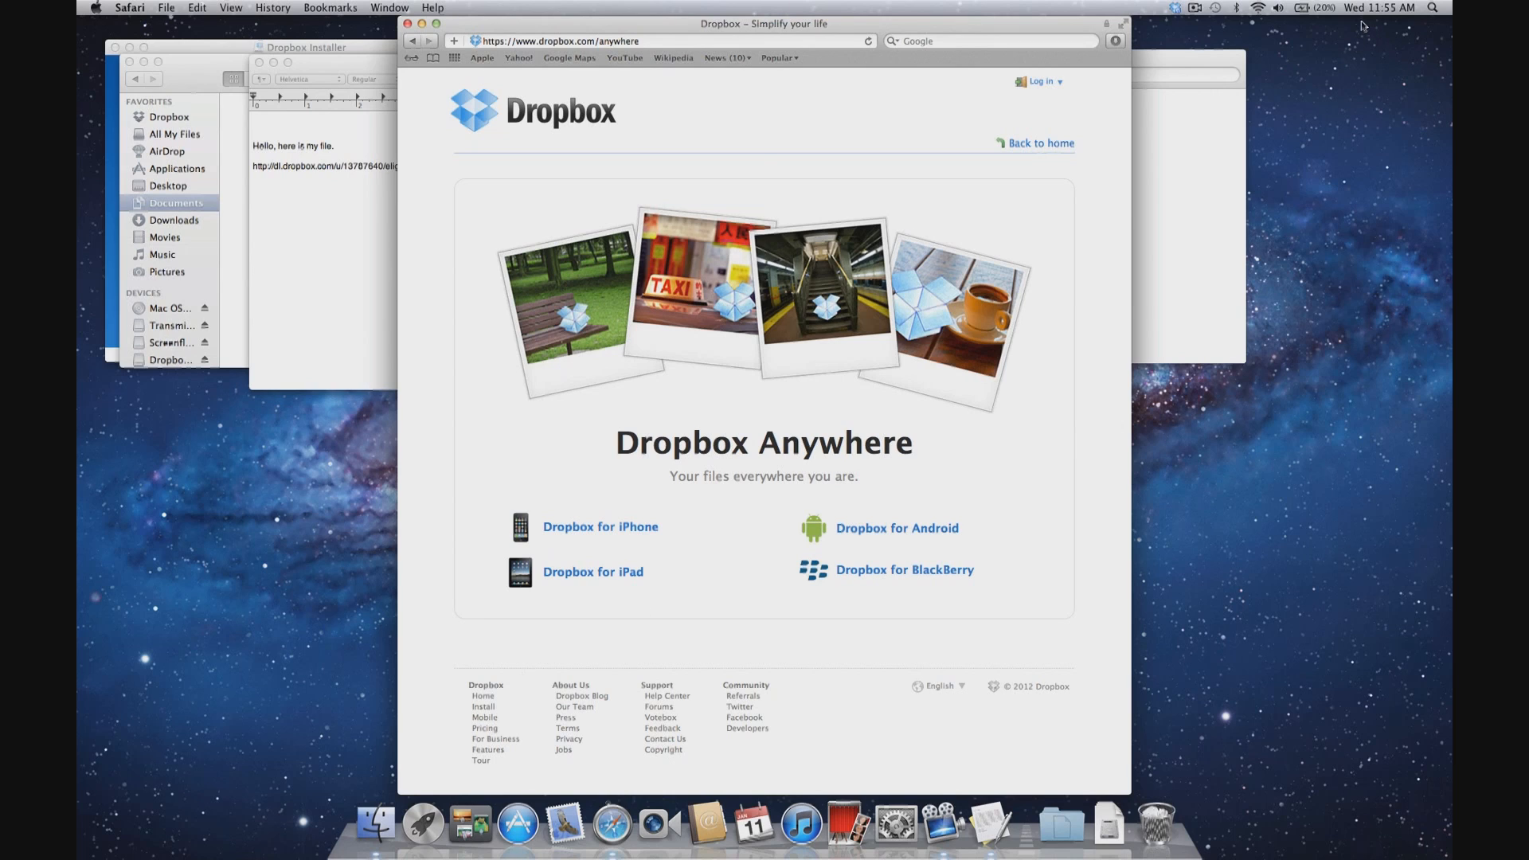
click(1174, 8)
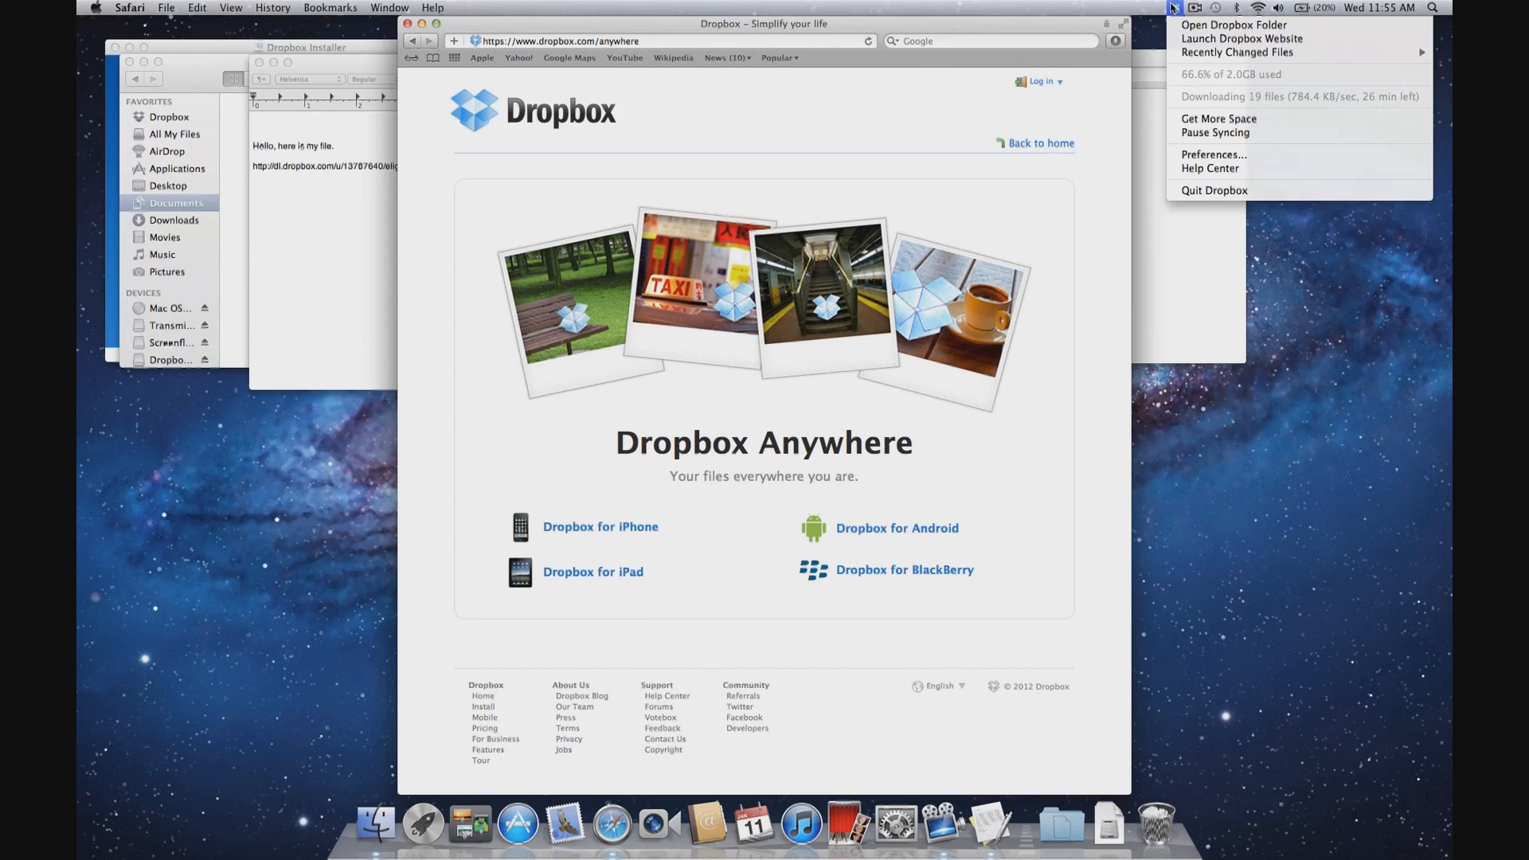